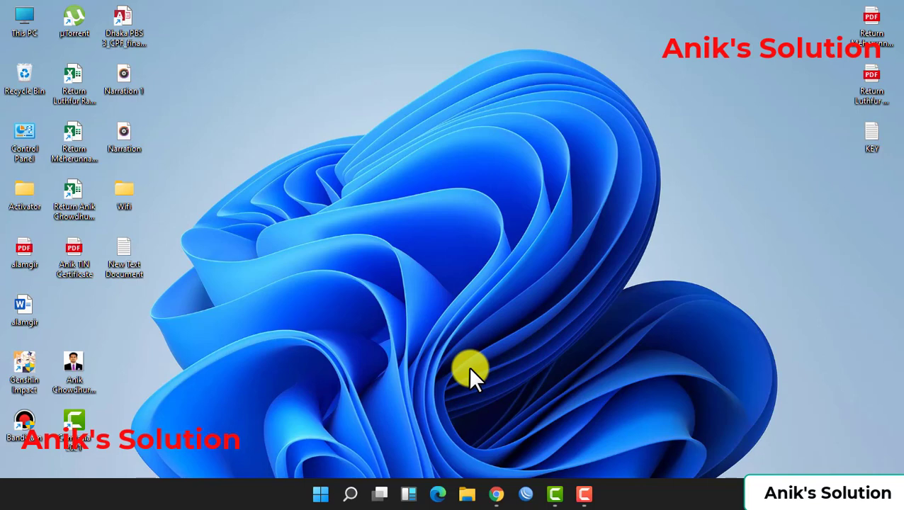
Launch WinBox and log in to the discovered MikroTik hAP lite router
{"action": "left_click", "coordinate": [526, 494]}
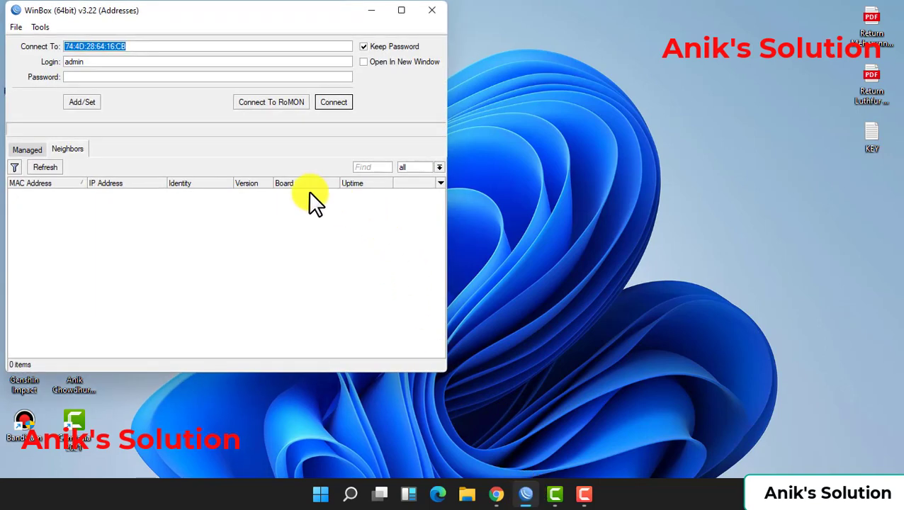
{"action": "left_click", "coordinate": [71, 194]}
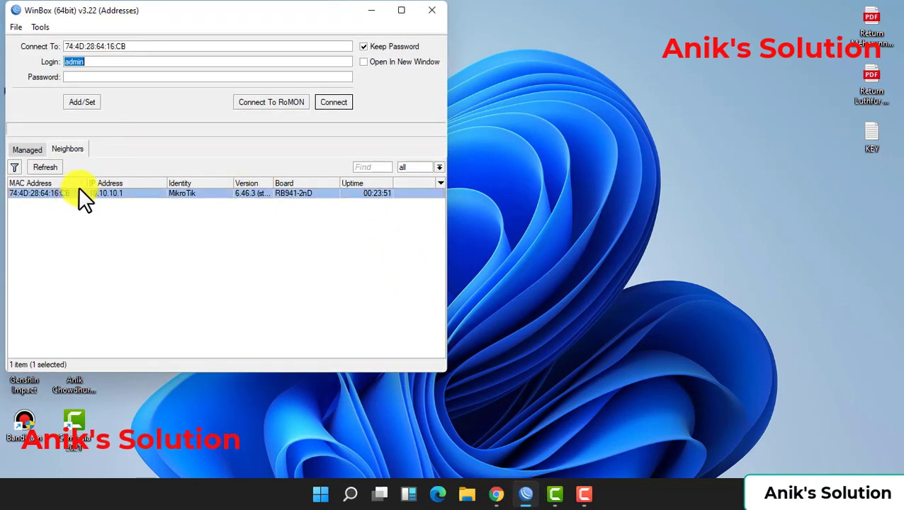
{"action": "left_click", "coordinate": [328, 100]}
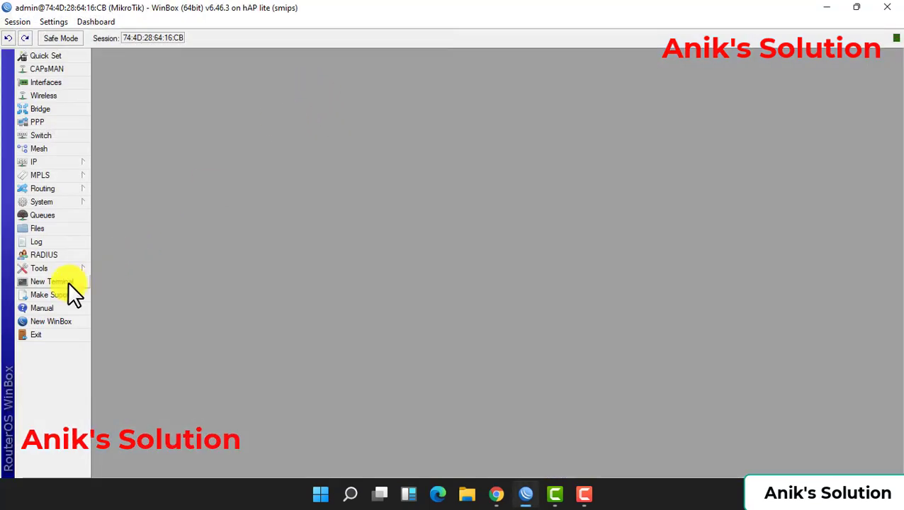
{"action": "left_click", "coordinate": [68, 281]}
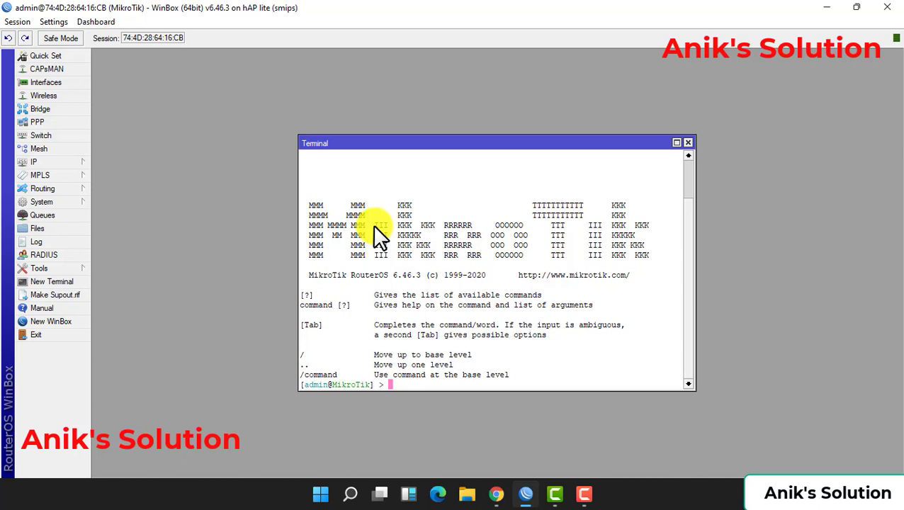
{"action": "type", "text": "ping 8.8.8.8"}
{"action": "key", "text": "Return"}
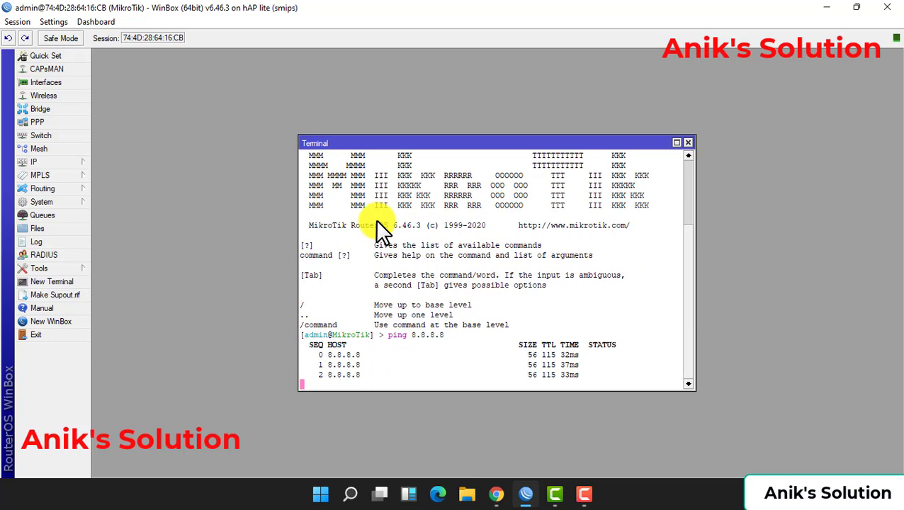
{"action": "key", "text": "ctrl+c"}
{"action": "key", "text": "Return"}
{"action": "key", "text": "Return"}
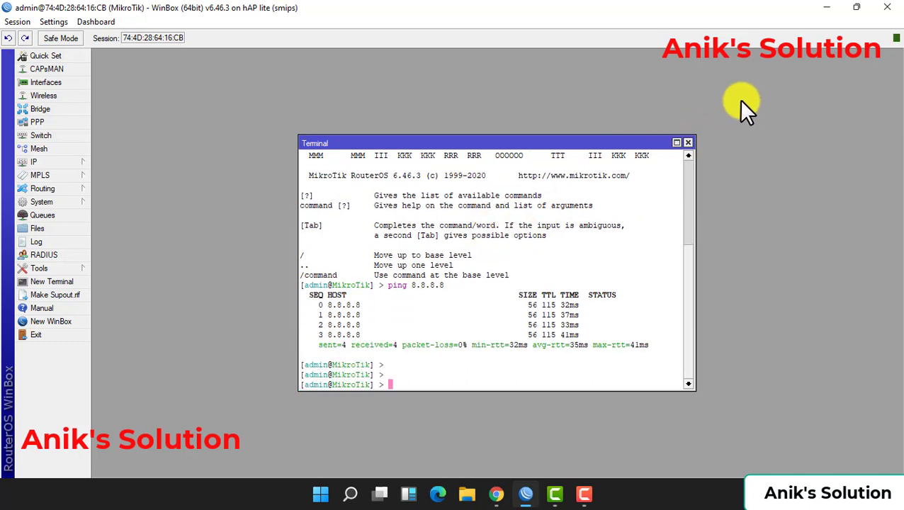
{"action": "left_click", "coordinate": [689, 143]}
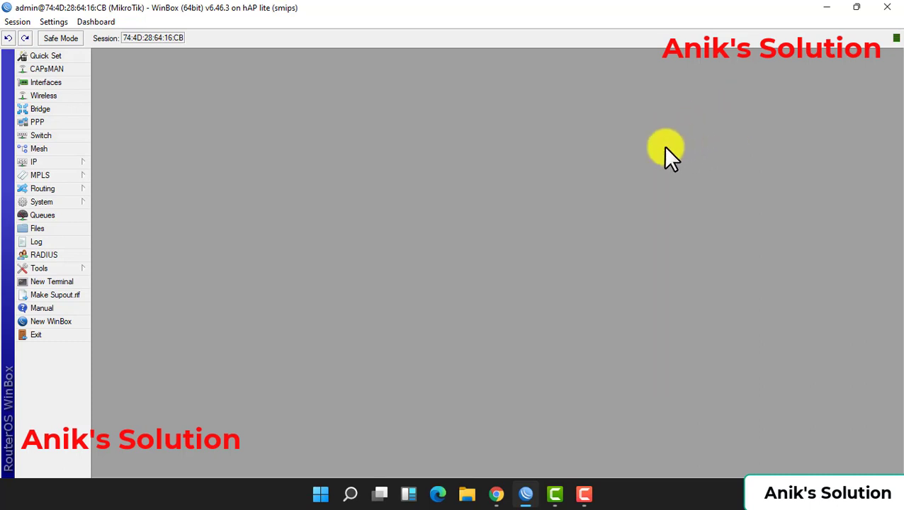
Enable the disabled wlan1 interface from the Wireless WiFi Interfaces list
{"action": "left_click", "coordinate": [81, 95]}
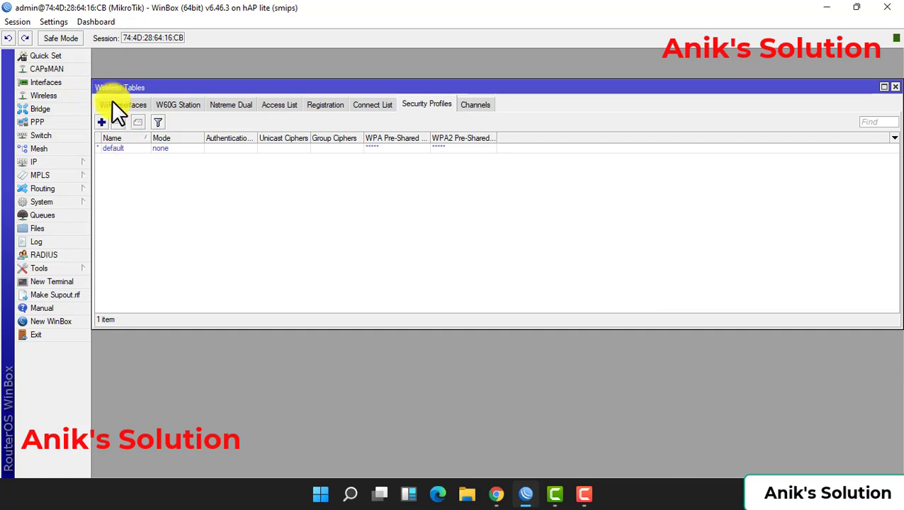
{"action": "left_click", "coordinate": [114, 104]}
{"action": "left_click", "coordinate": [130, 149]}
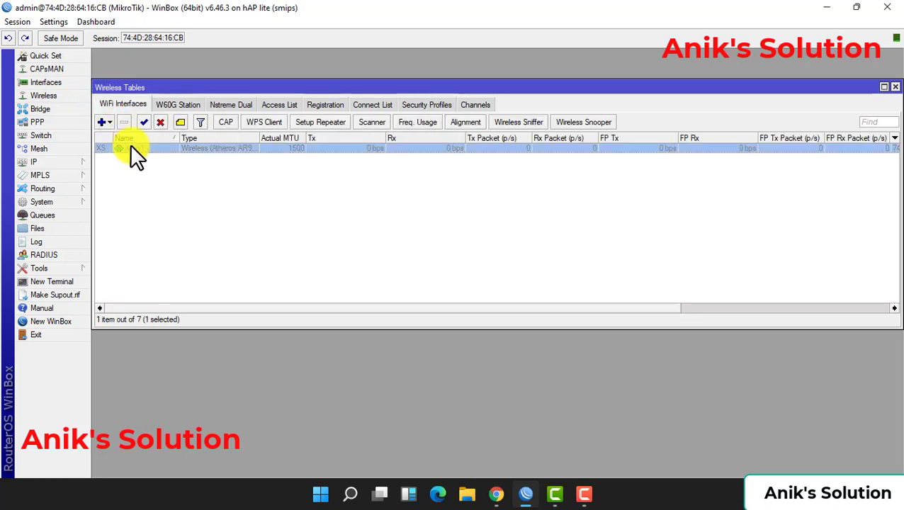
{"action": "left_click", "coordinate": [144, 123]}
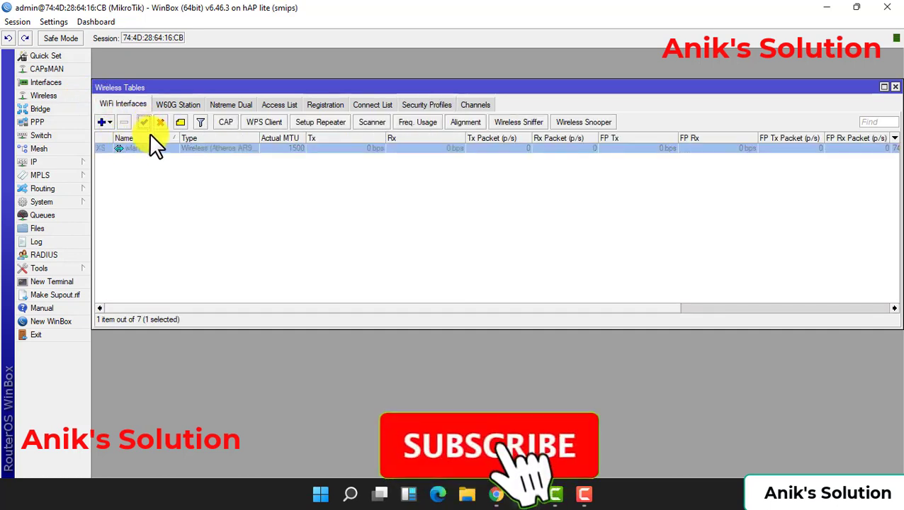
Set wlan1 to ap bridge, 20/40MHz eC width, auto frequency and SSID 'AnikSolution'
{"action": "double_click", "coordinate": [190, 147]}
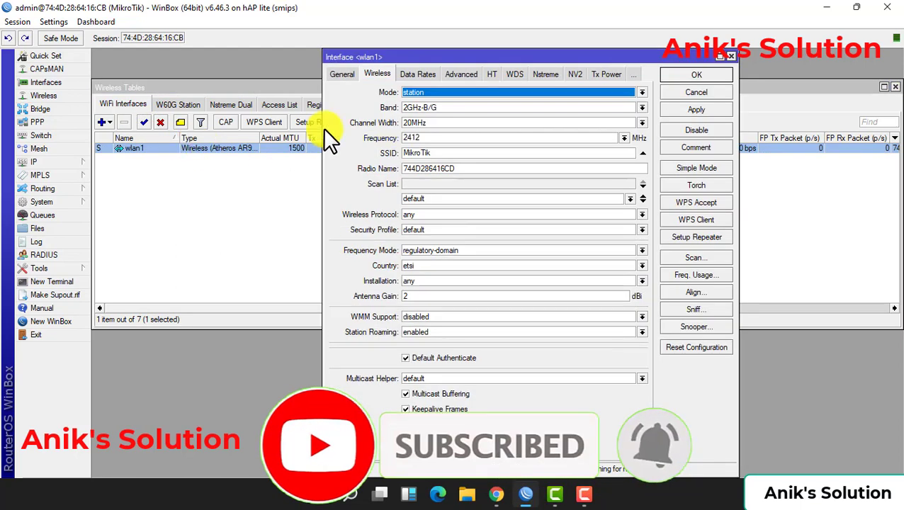
{"action": "left_click", "coordinate": [414, 91]}
{"action": "left_click", "coordinate": [417, 107]}
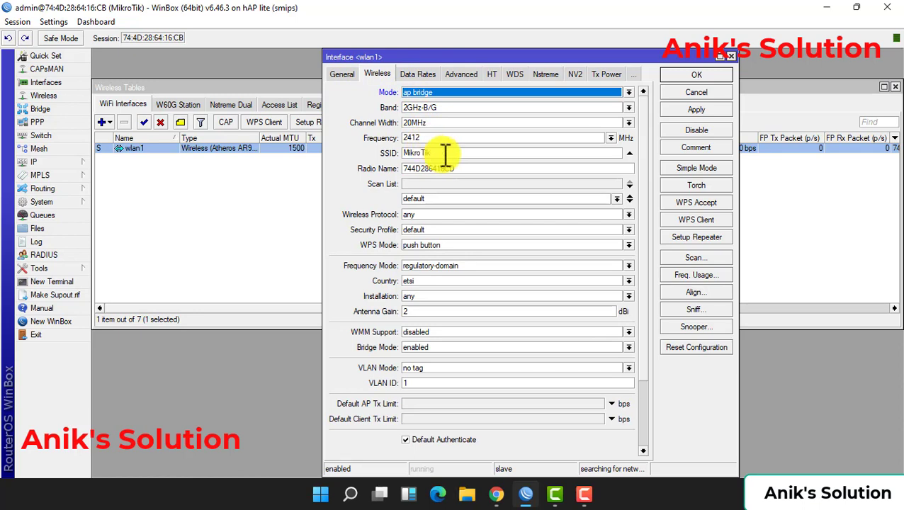
{"action": "left_click_drag", "start_coordinate": [446, 152], "coordinate": [430, 145]}
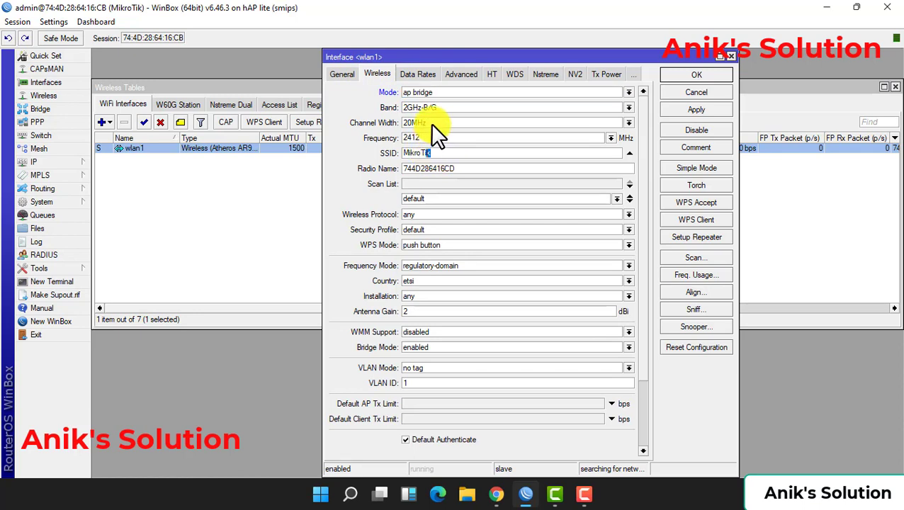
{"action": "left_click", "coordinate": [430, 123]}
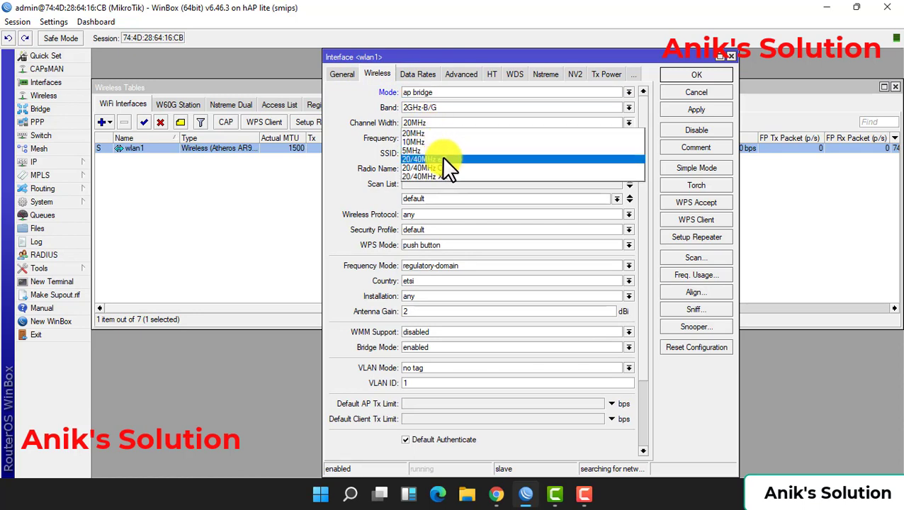
{"action": "left_click", "coordinate": [445, 158]}
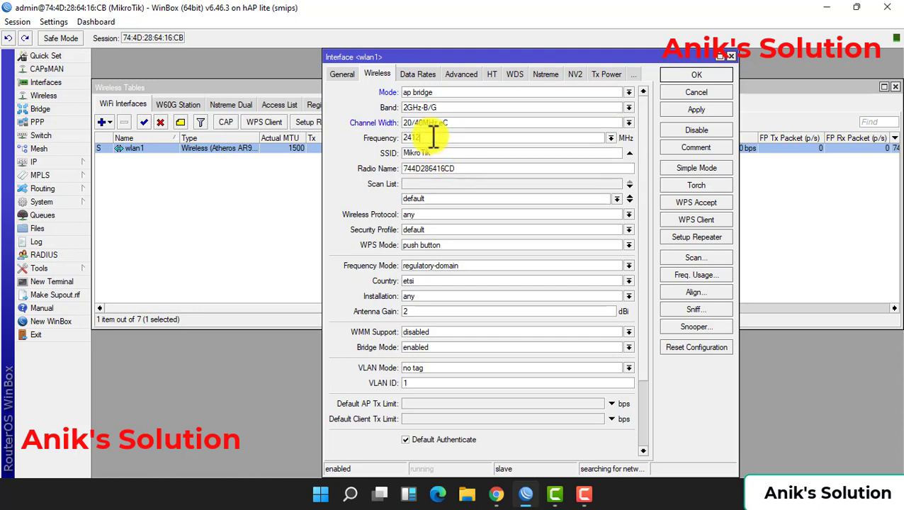
{"action": "key", "text": "Tab"}
{"action": "left_click", "coordinate": [604, 137]}
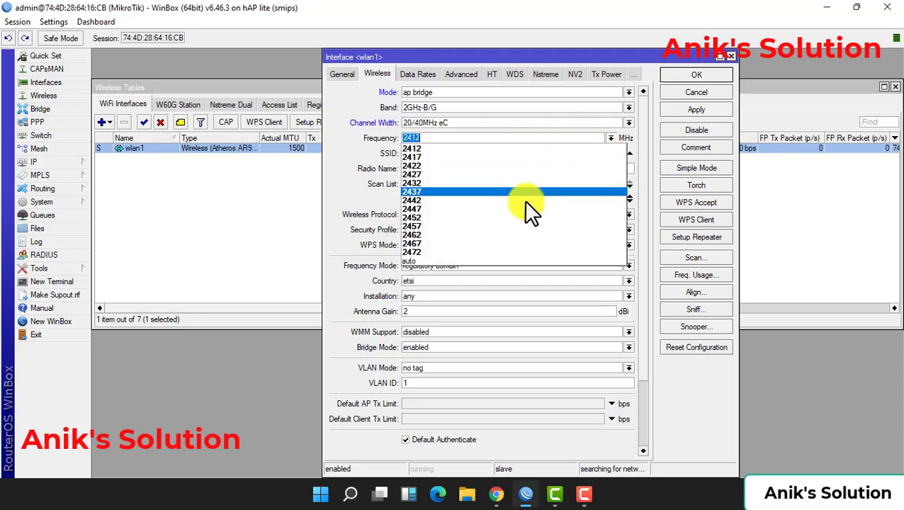
{"action": "left_click", "coordinate": [477, 262]}
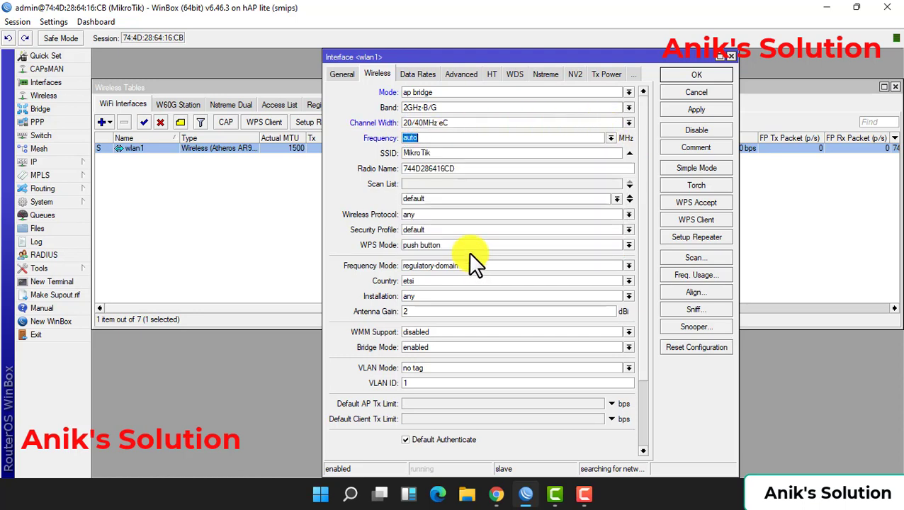
{"action": "double_click", "coordinate": [439, 153]}
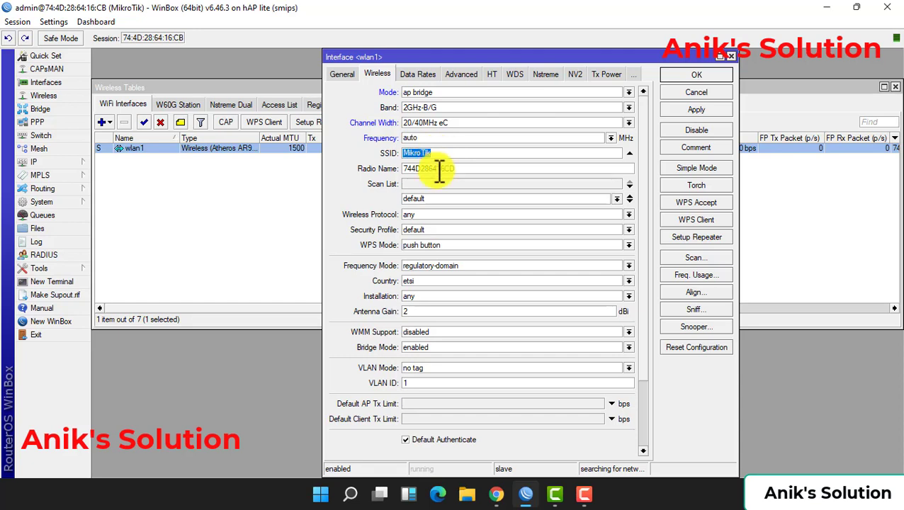
{"action": "type", "text": "AnikSolution"}
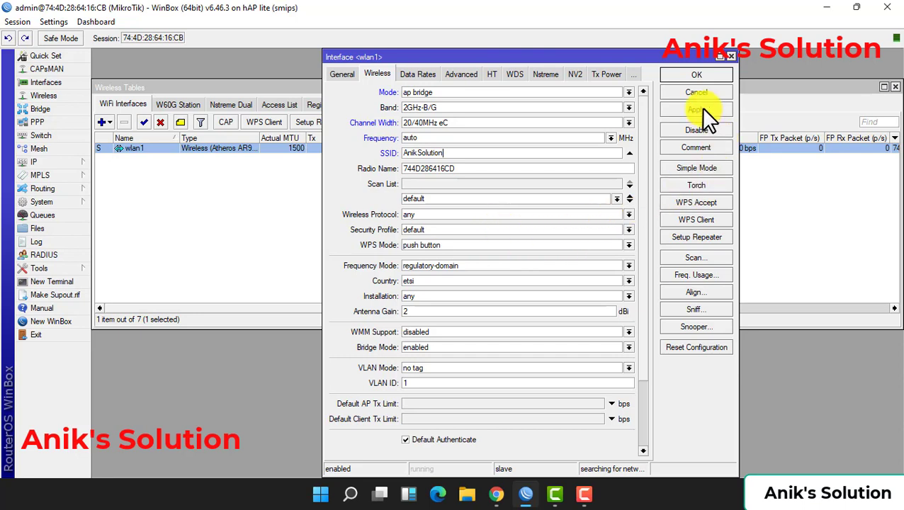
Clear the band error, reset mode to ap bridge, rename the SSID 'Anik Solution', and save
{"action": "left_click", "coordinate": [697, 75]}
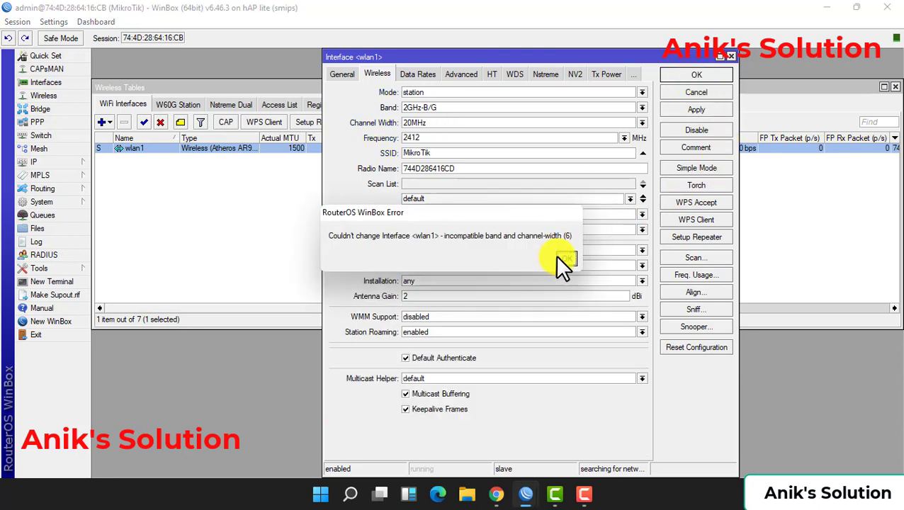
{"action": "left_click", "coordinate": [565, 259]}
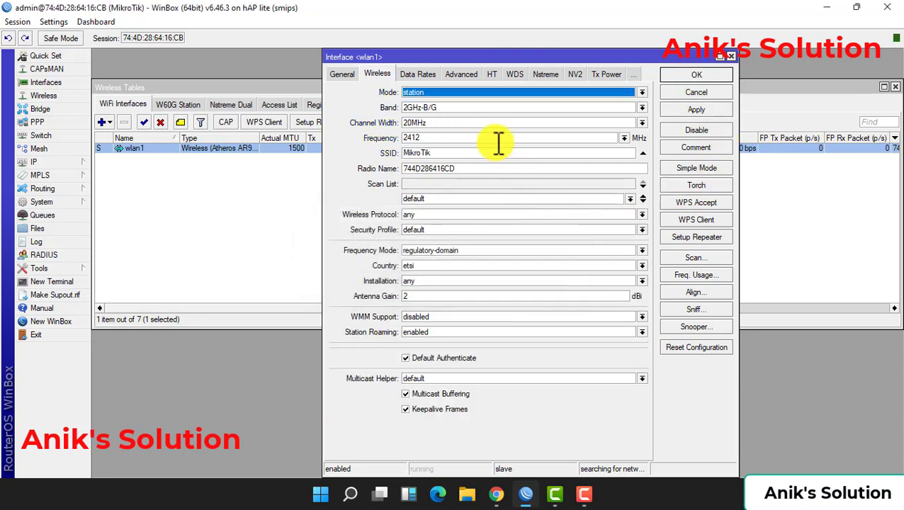
{"action": "left_click", "coordinate": [473, 93]}
{"action": "left_click", "coordinate": [445, 112]}
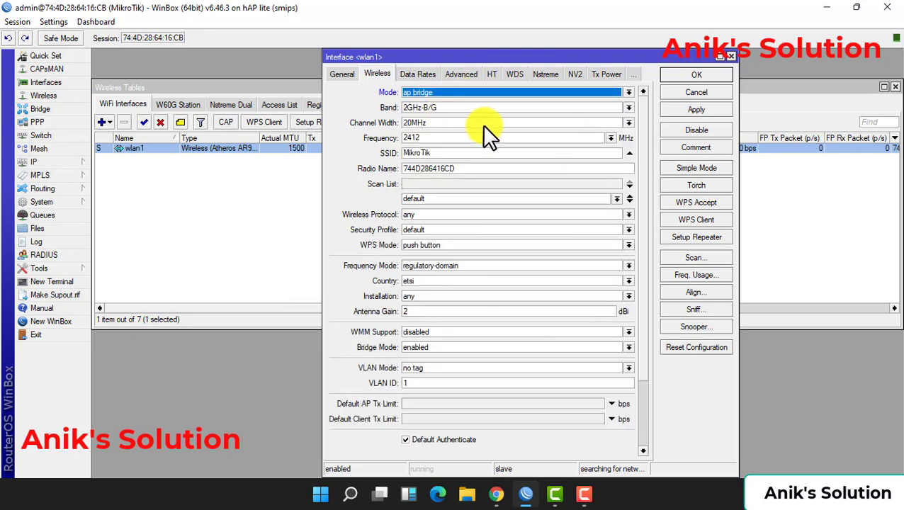
{"action": "double_click", "coordinate": [437, 152]}
{"action": "type", "text": "A"}
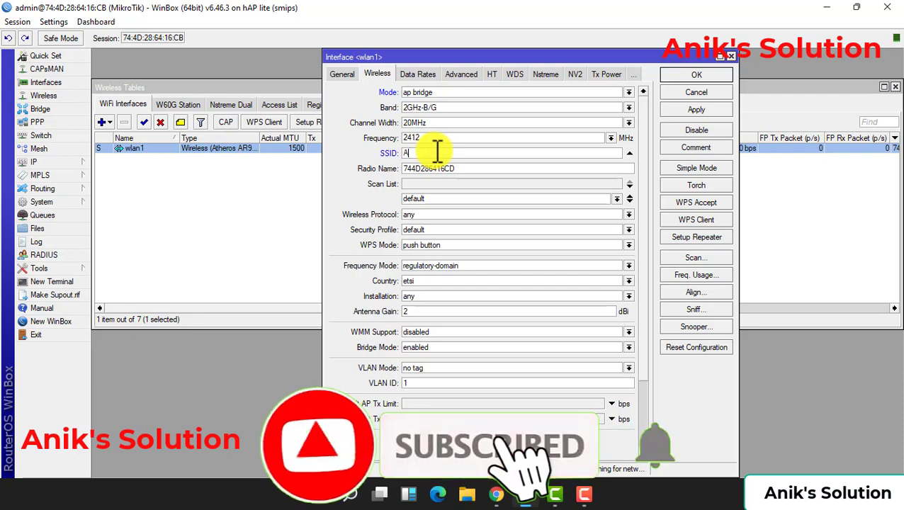
{"action": "type", "text": "nik Solution"}
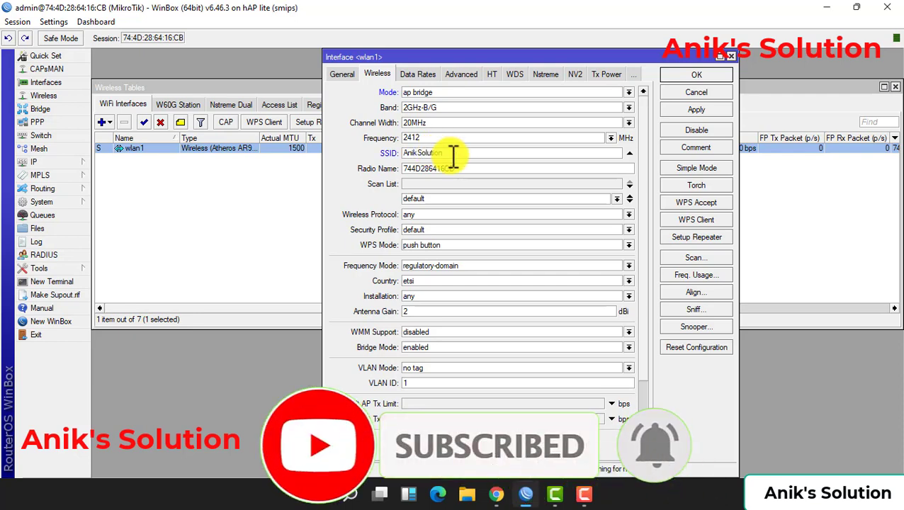
{"action": "left_click", "coordinate": [673, 108]}
{"action": "left_click", "coordinate": [691, 74]}
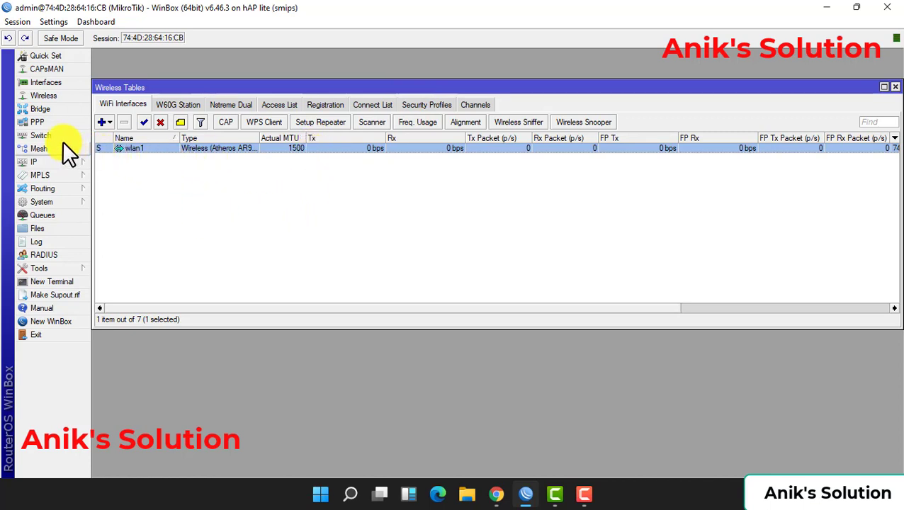
Close the wireless tables and open IP > Hotspot, showing the empty Servers list
{"action": "key", "text": "Escape"}
{"action": "left_click", "coordinate": [61, 162]}
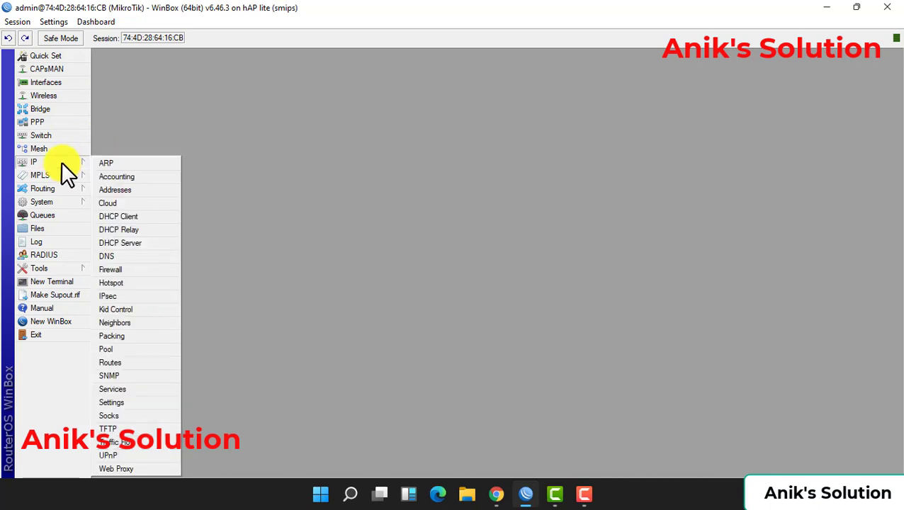
{"action": "left_click", "coordinate": [115, 281]}
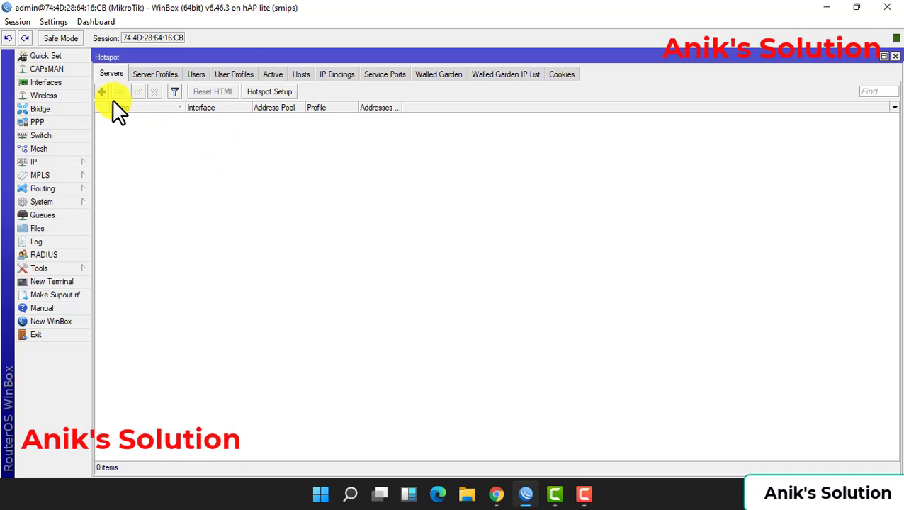
Run Hotspot Setup on bridge1, accepting 10.10.10.1/24 and the 10.10.10.2-10.10.10.254 pool
{"action": "left_click", "coordinate": [273, 91]}
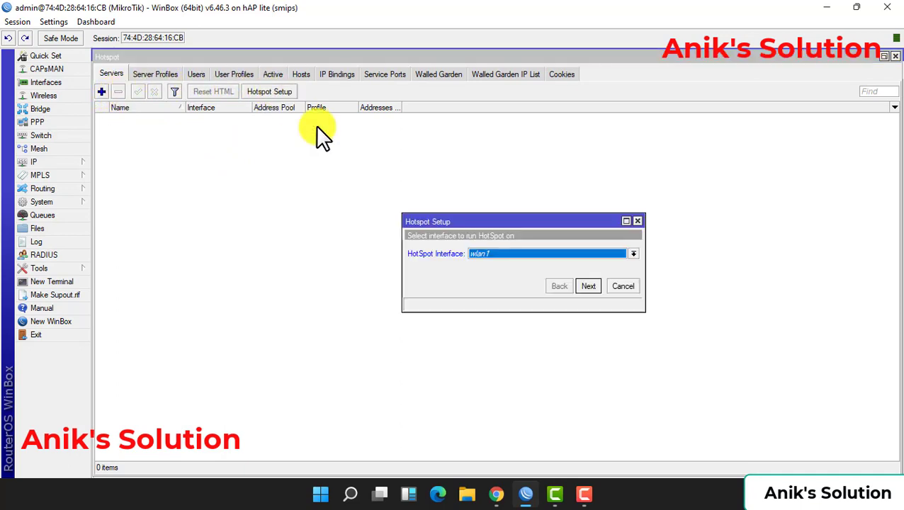
{"action": "left_click", "coordinate": [496, 253]}
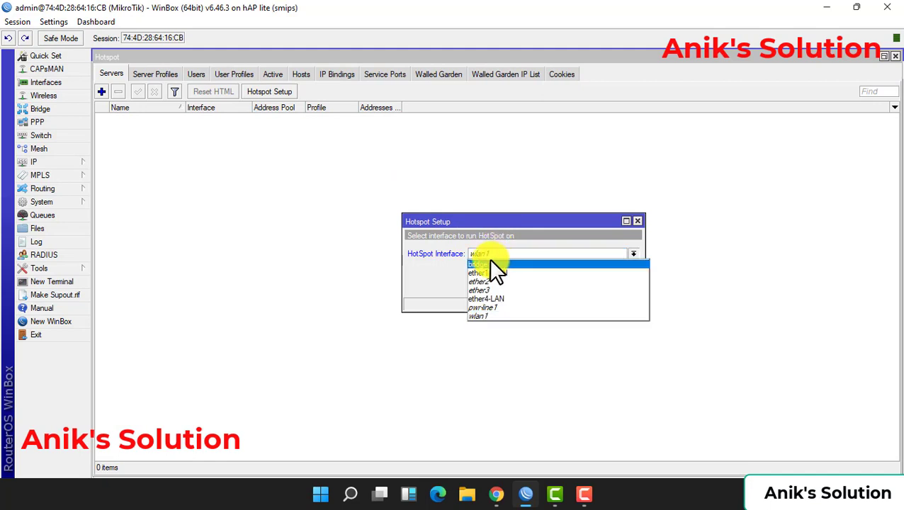
{"action": "left_click", "coordinate": [493, 264]}
{"action": "left_click", "coordinate": [586, 282]}
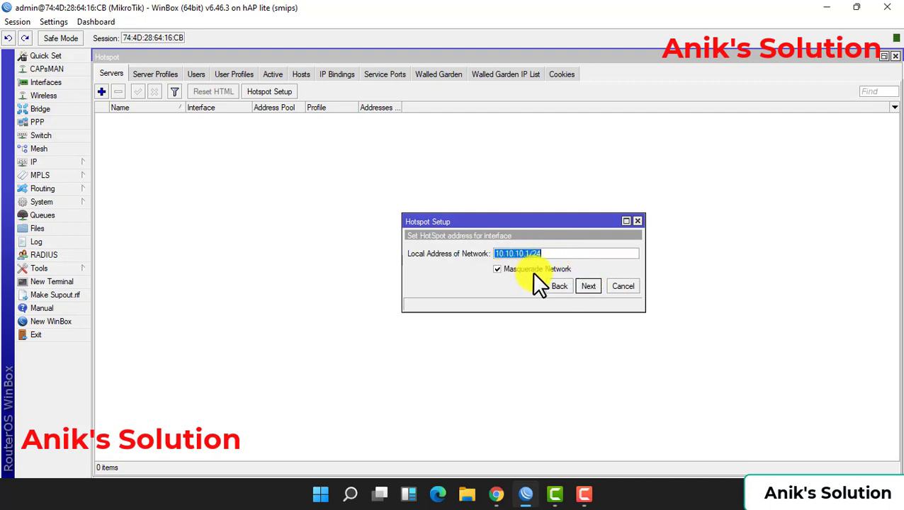
{"action": "left_click", "coordinate": [586, 286]}
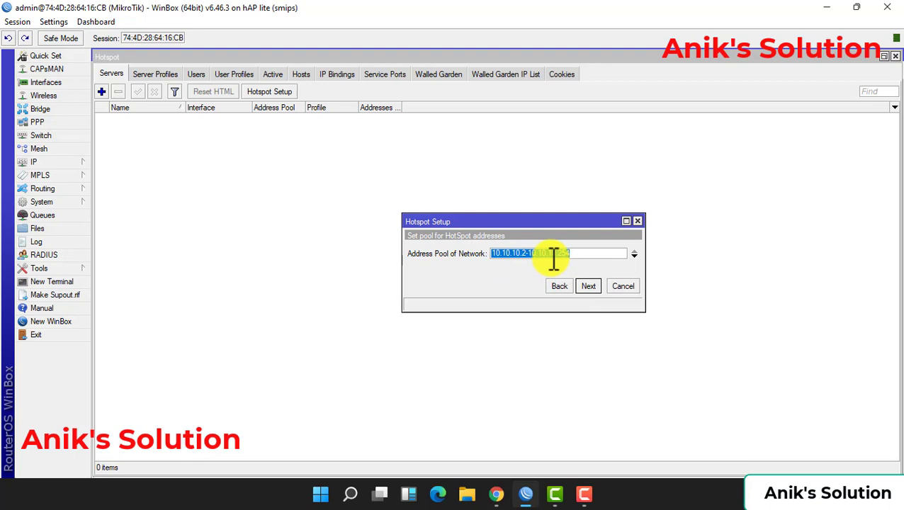
{"action": "left_click", "coordinate": [578, 287]}
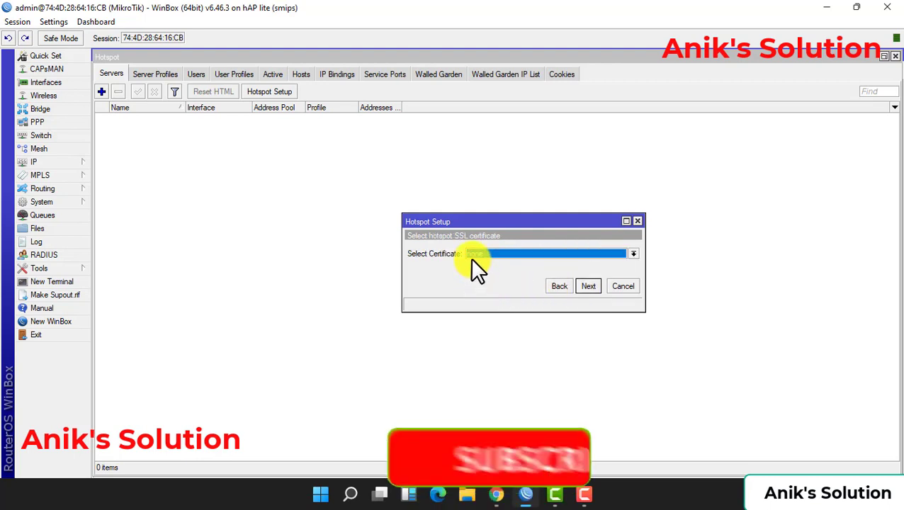
{"action": "left_click", "coordinate": [585, 287]}
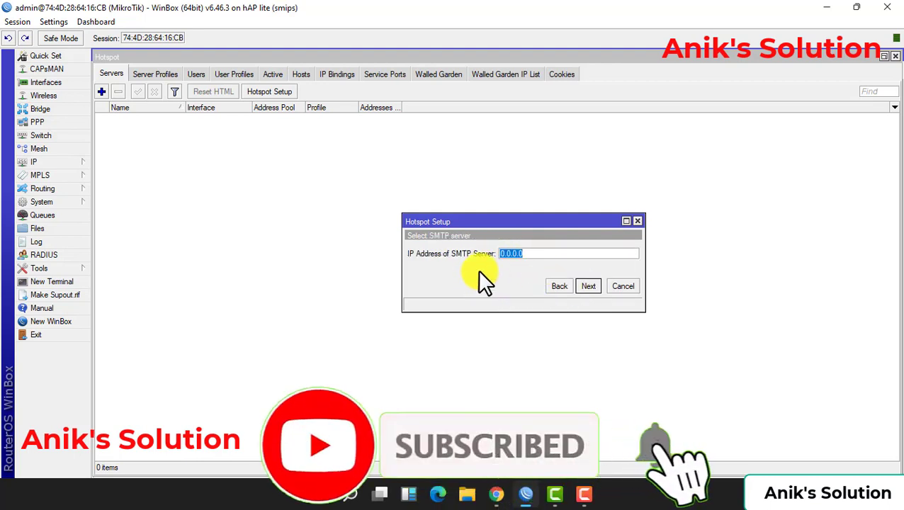
Choose no SSL certificate, accept SMTP and DNS defaults, set the local user's password, and finish
{"action": "left_click", "coordinate": [557, 286]}
{"action": "left_click", "coordinate": [572, 254]}
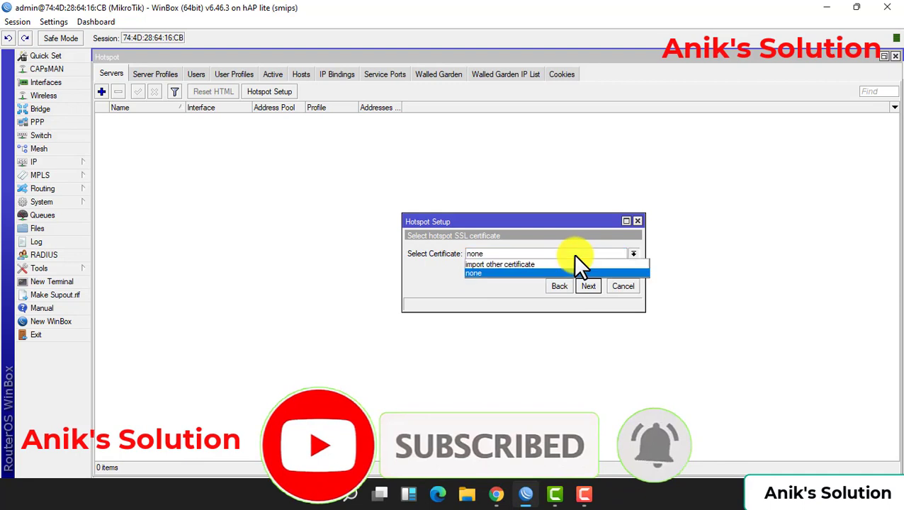
{"action": "left_click", "coordinate": [539, 274]}
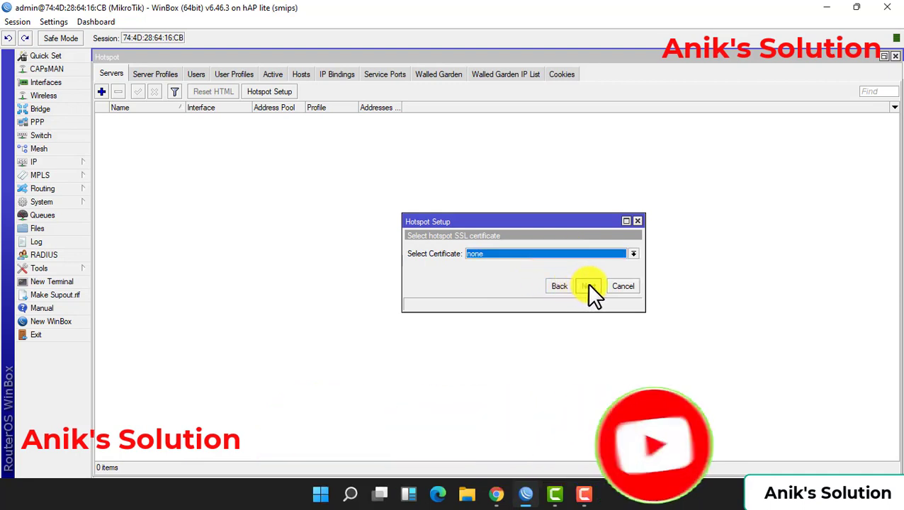
{"action": "left_click", "coordinate": [588, 286]}
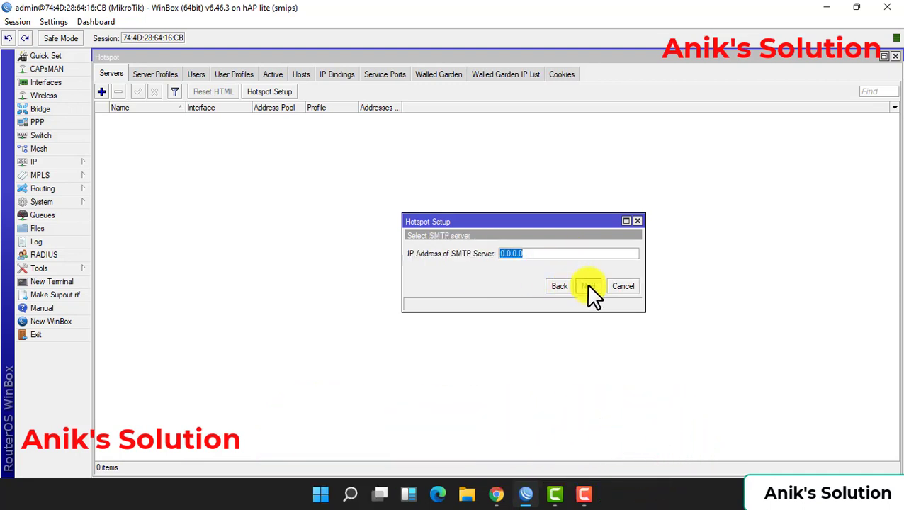
{"action": "left_click", "coordinate": [586, 285]}
{"action": "left_click", "coordinate": [589, 280]}
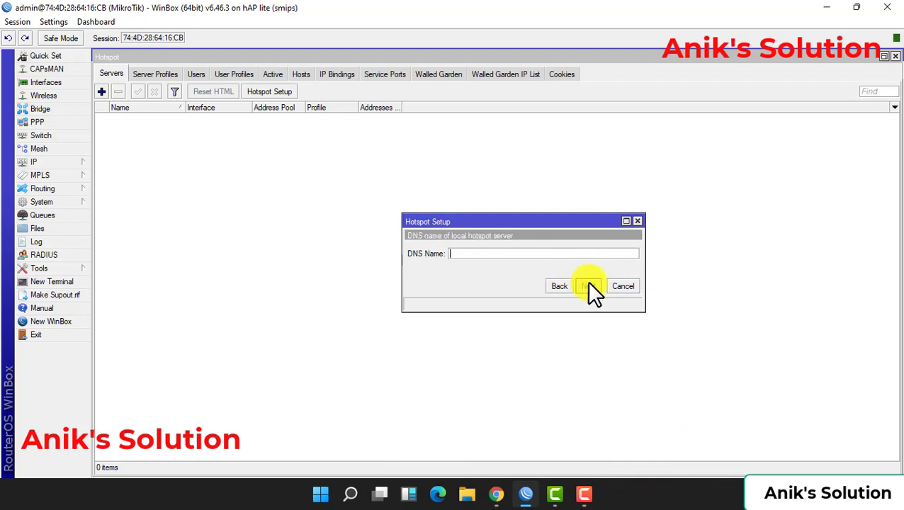
{"action": "left_click", "coordinate": [599, 284]}
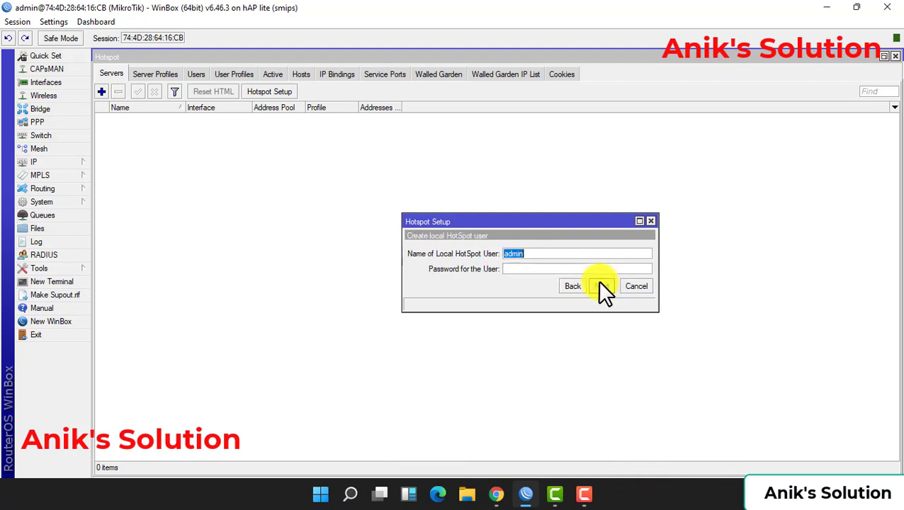
{"action": "left_click", "coordinate": [526, 269]}
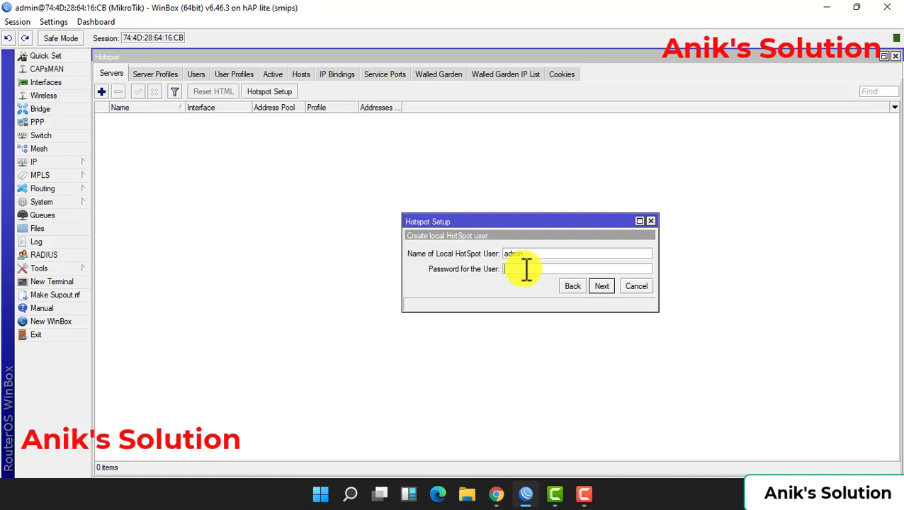
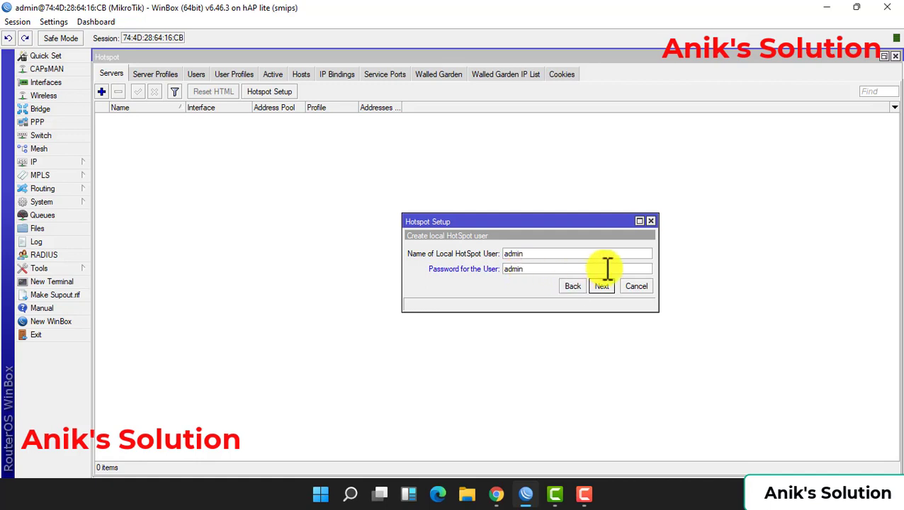
{"action": "left_click", "coordinate": [602, 284]}
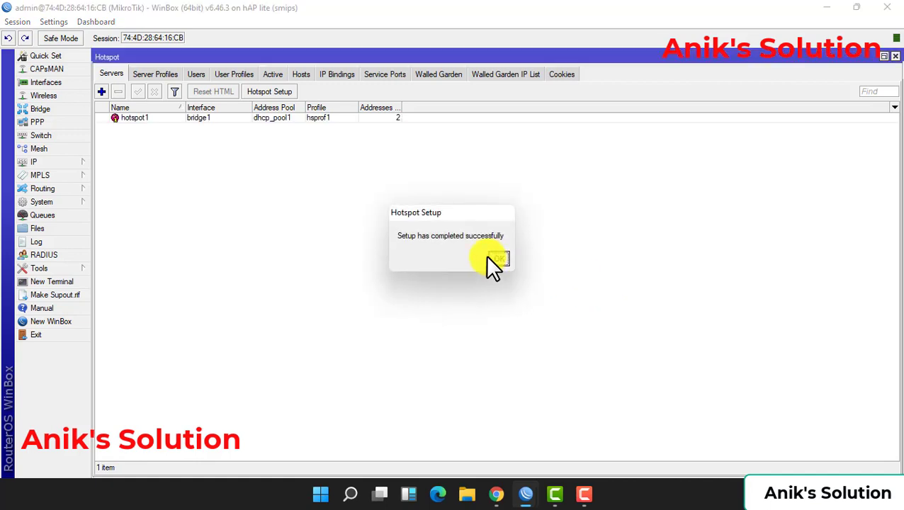
{"action": "left_click", "coordinate": [499, 258]}
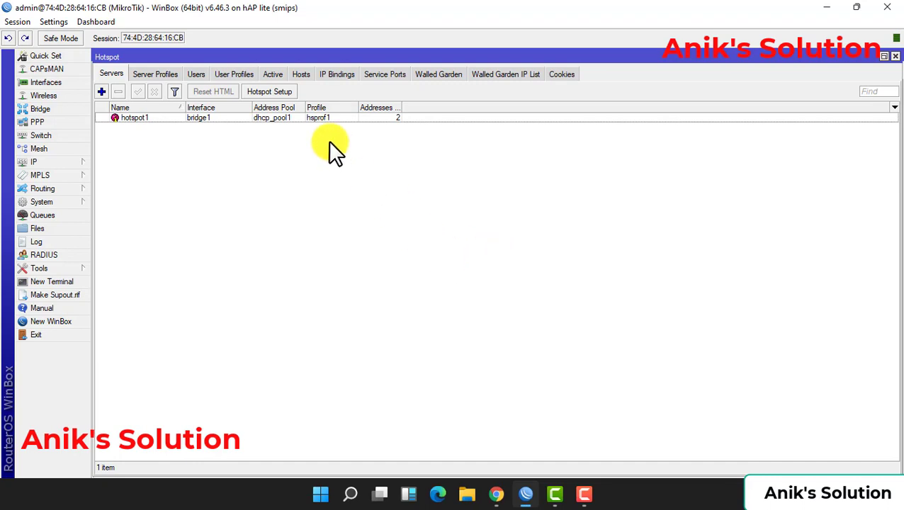
Add user profile 'tser' with address pool dhcp_pool1 and a 00:05:00 keepalive
{"action": "left_click", "coordinate": [236, 74]}
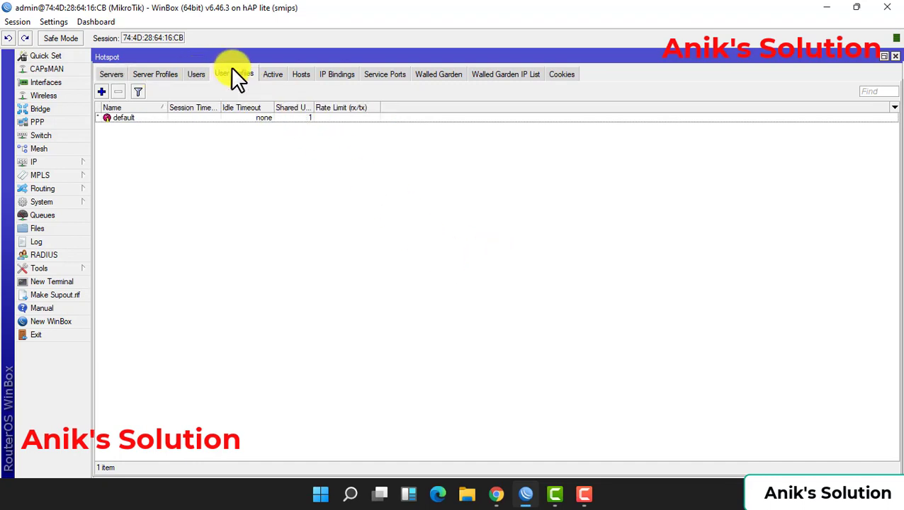
{"action": "left_click", "coordinate": [102, 91]}
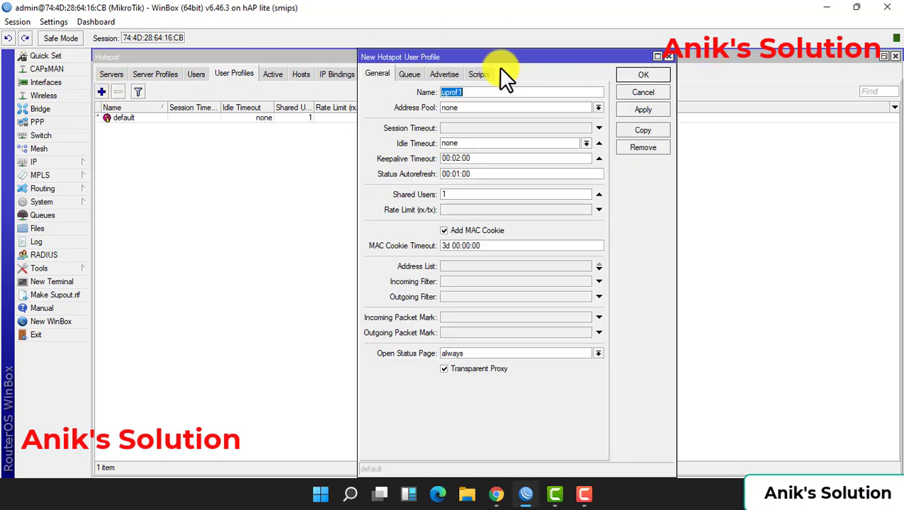
{"action": "type", "text": "tser"}
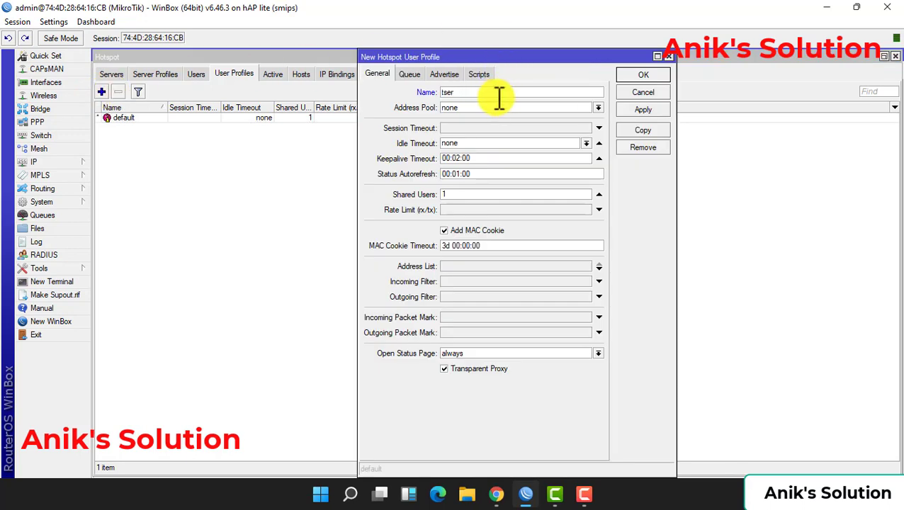
{"action": "left_click", "coordinate": [597, 108]}
{"action": "left_click", "coordinate": [543, 118]}
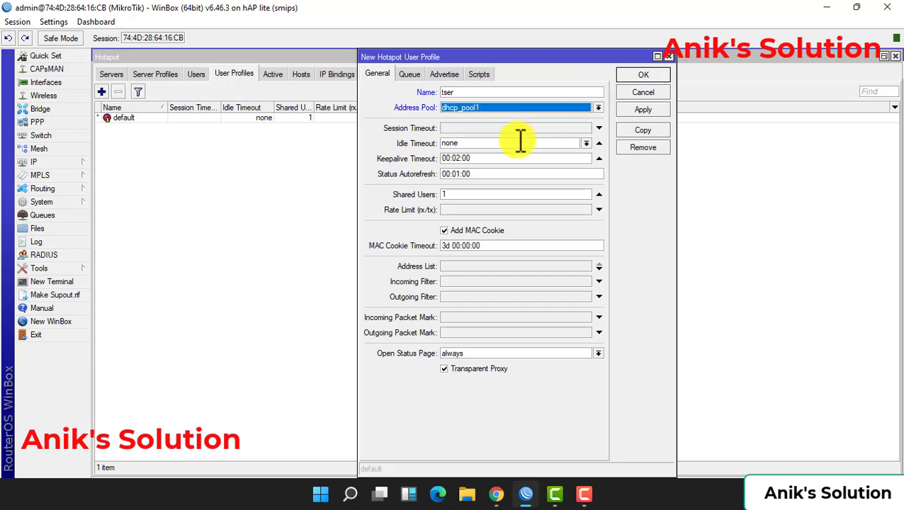
{"action": "left_click", "coordinate": [459, 158]}
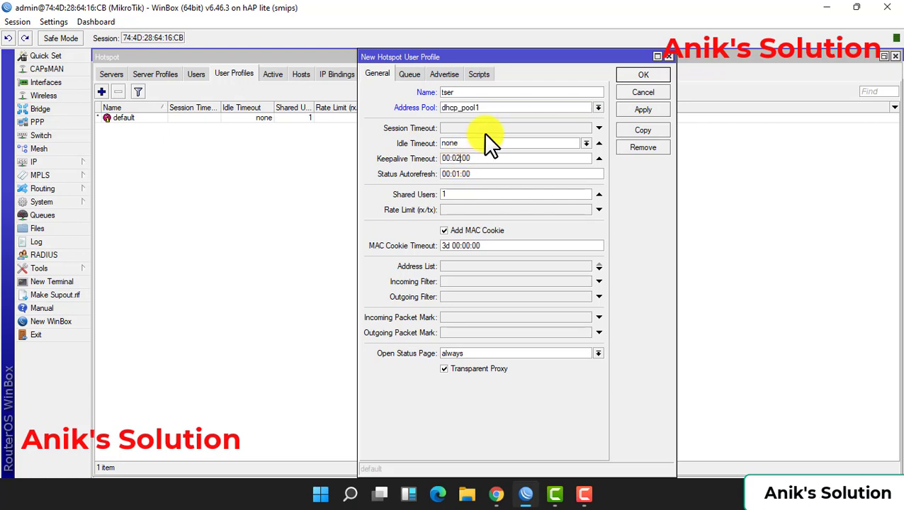
{"action": "type", "text": "5"}
Give the profile a 1M/1M rate limit, disable Add MAC Cookie, review its tabs, and save
{"action": "left_click", "coordinate": [461, 209]}
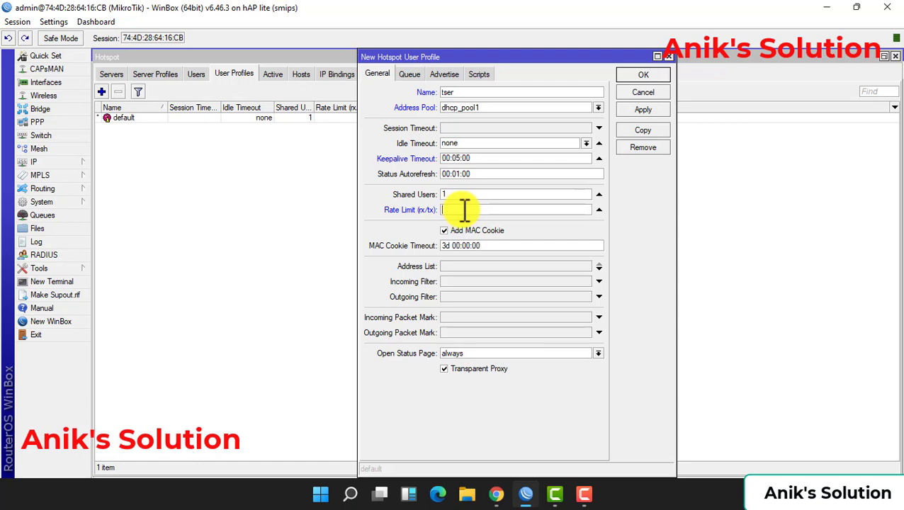
{"action": "type", "text": "1M"}
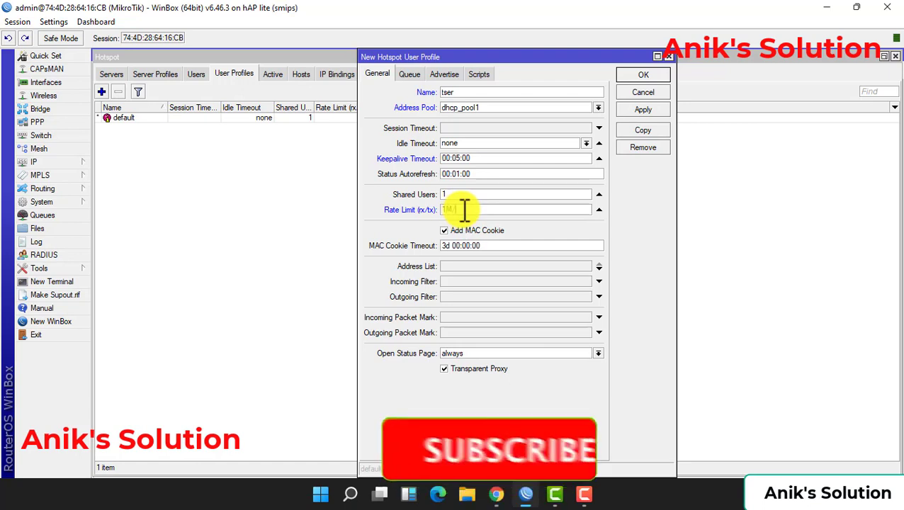
{"action": "type", "text": "/1"}
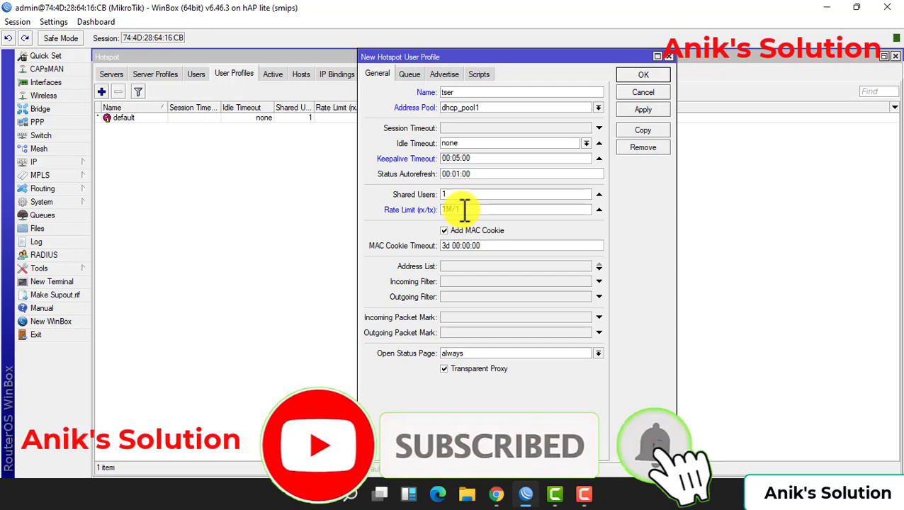
{"action": "type", "text": "M"}
{"action": "left_click", "coordinate": [447, 231]}
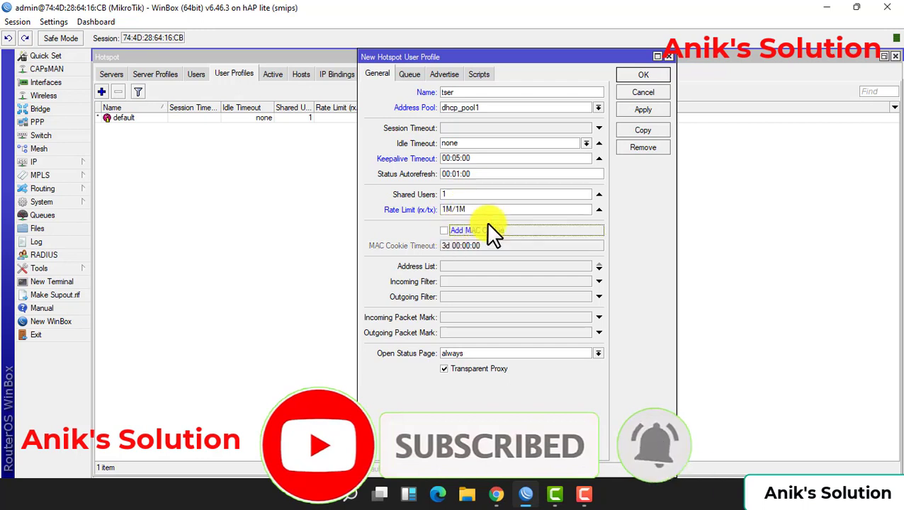
{"action": "left_click", "coordinate": [414, 75]}
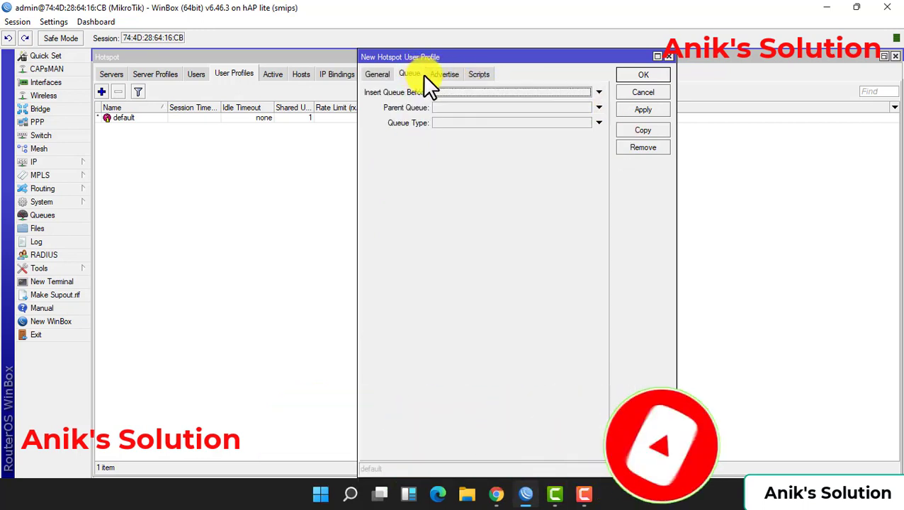
{"action": "left_click", "coordinate": [440, 74]}
{"action": "left_click", "coordinate": [479, 74]}
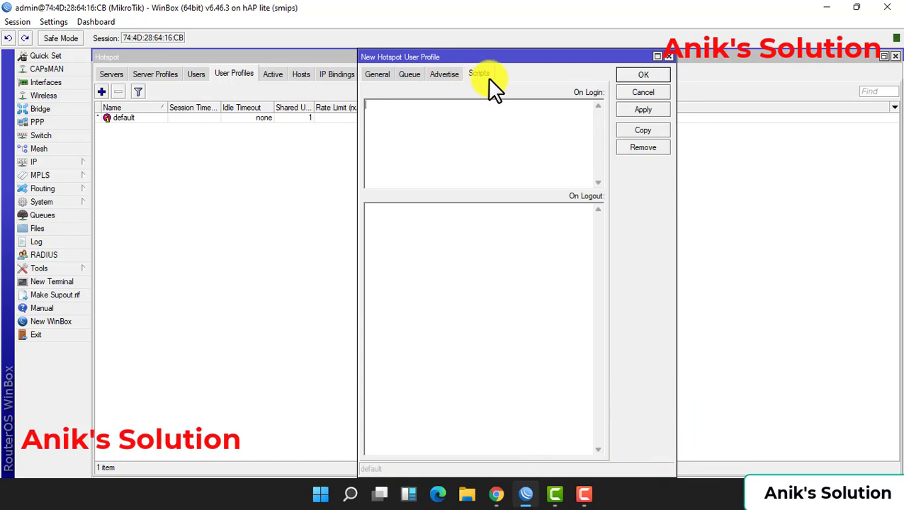
{"action": "left_click", "coordinate": [645, 109]}
Close the tser profile and review the hsprof1 server profile settings
{"action": "left_click", "coordinate": [641, 75]}
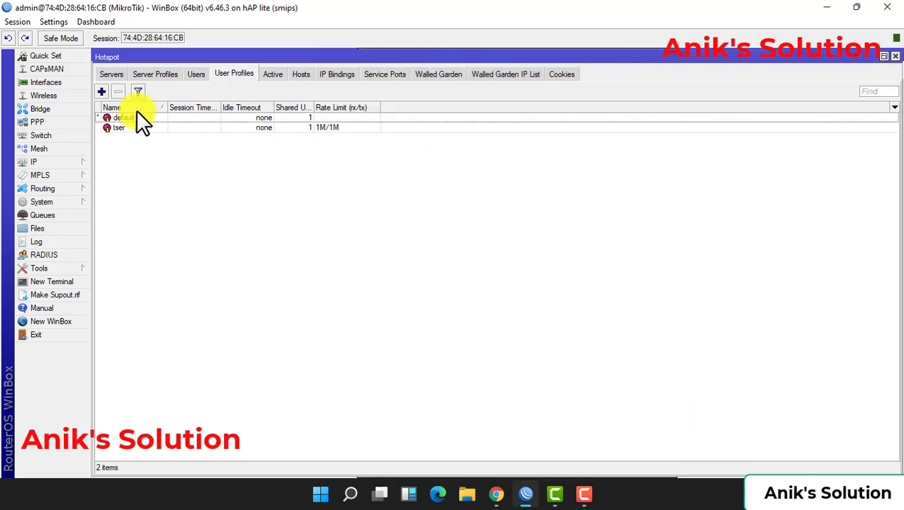
{"action": "left_click", "coordinate": [195, 74]}
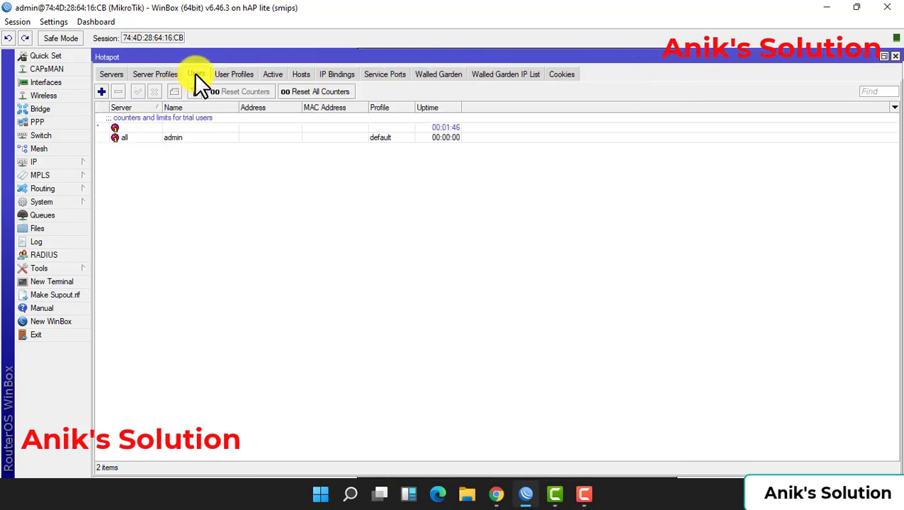
{"action": "left_click", "coordinate": [159, 73]}
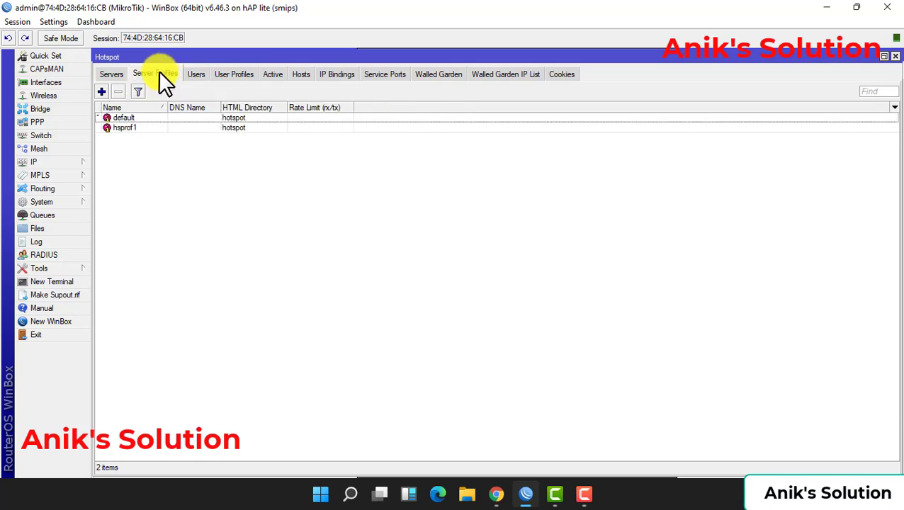
{"action": "double_click", "coordinate": [131, 127]}
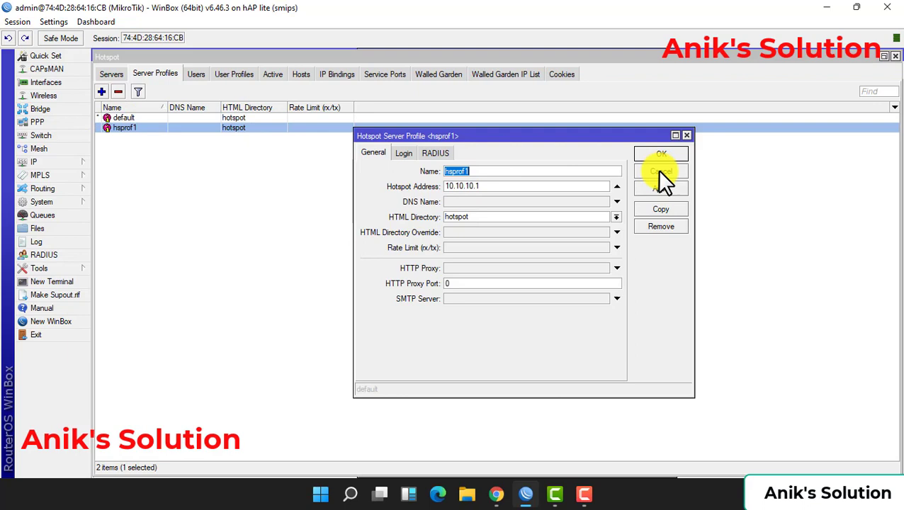
{"action": "left_click", "coordinate": [659, 160]}
Add a stray hsprof2 server profile and select it for removal
{"action": "left_click", "coordinate": [100, 90]}
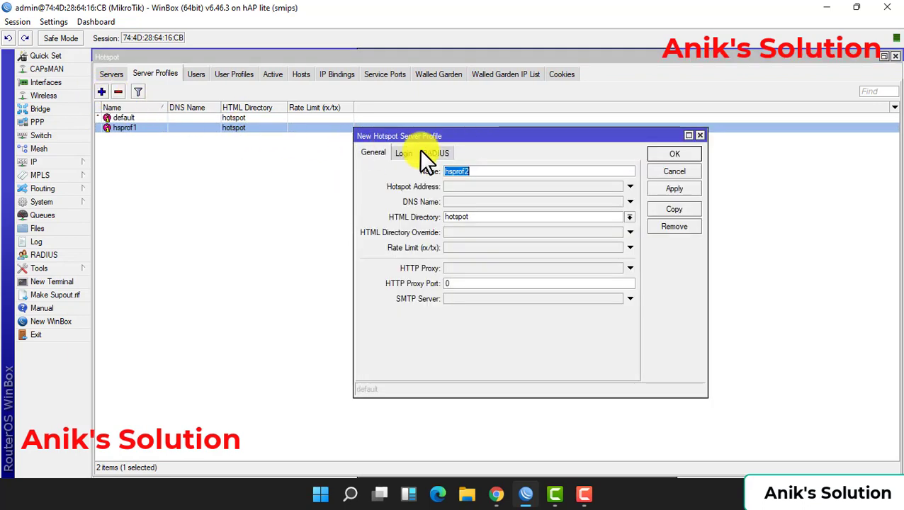
{"action": "left_click", "coordinate": [674, 156]}
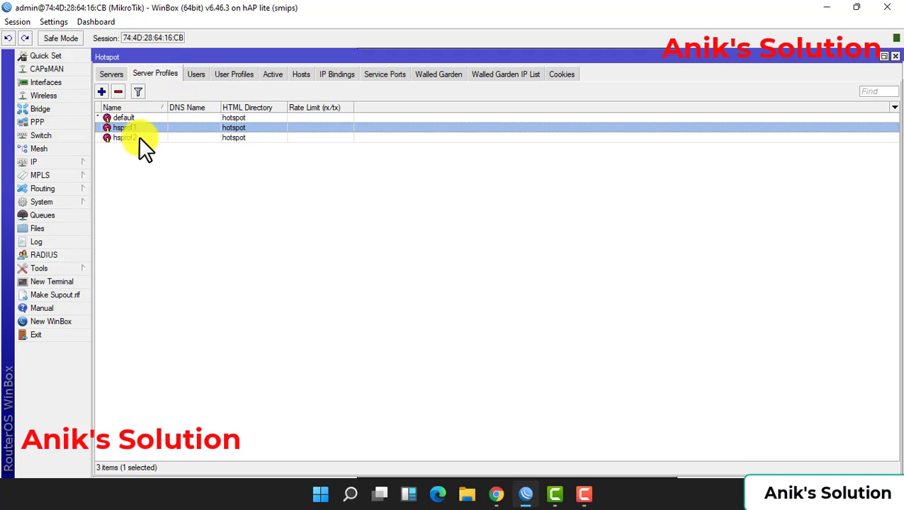
{"action": "left_click", "coordinate": [139, 137]}
Delete hsprof2, then start a new hotspot user assigned to server hotspot1
{"action": "left_click", "coordinate": [118, 91]}
{"action": "left_click", "coordinate": [196, 75]}
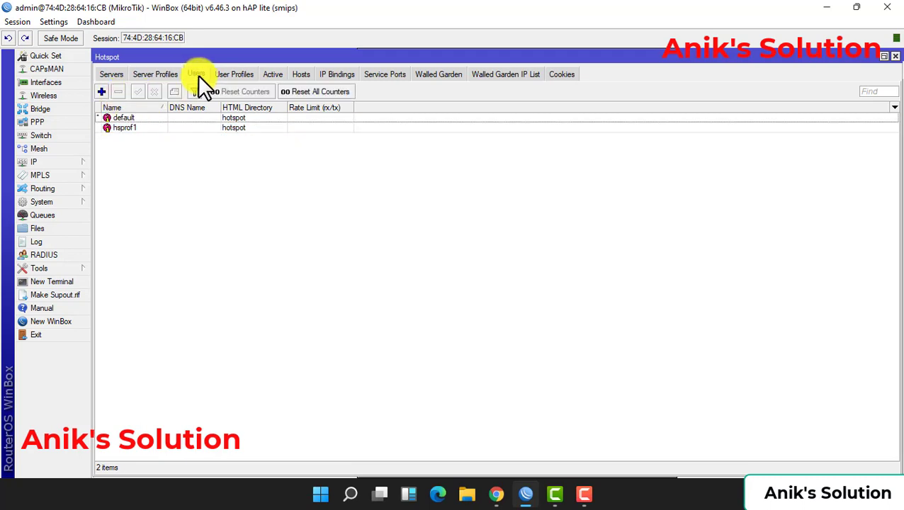
{"action": "left_click", "coordinate": [103, 92]}
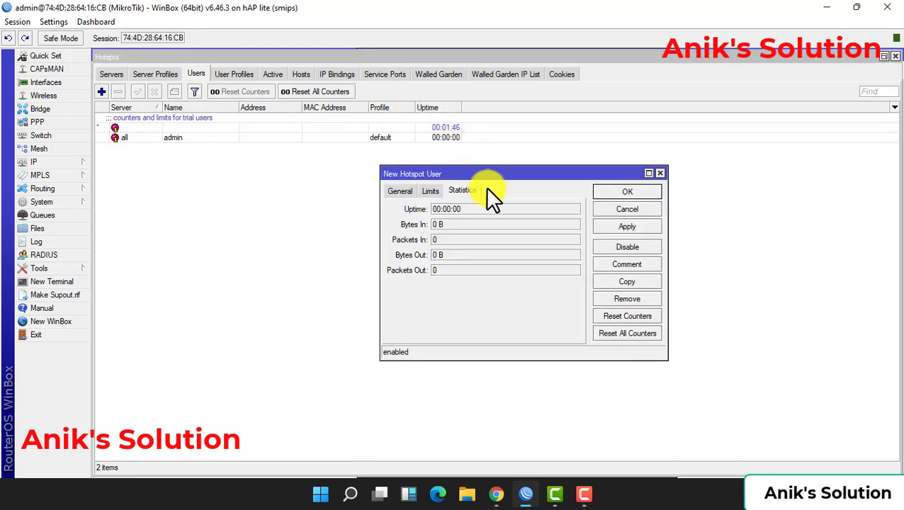
{"action": "left_click", "coordinate": [395, 192]}
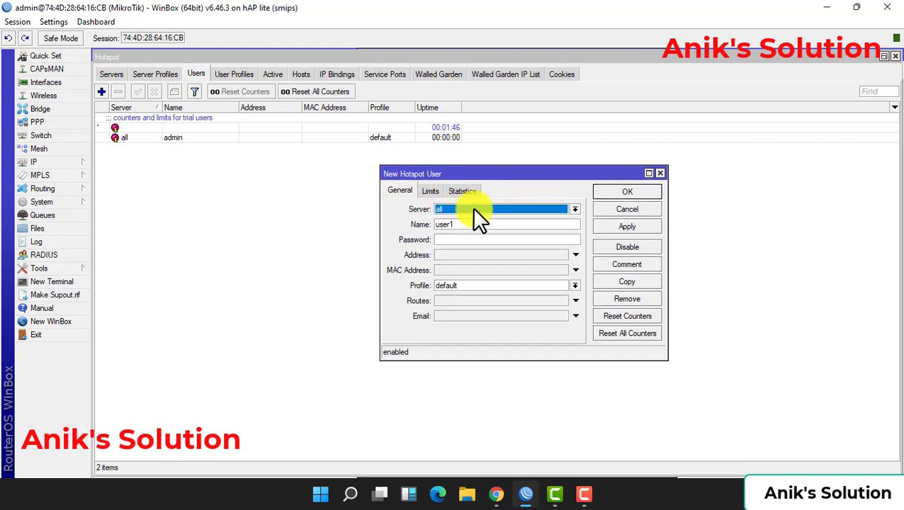
{"action": "left_click", "coordinate": [472, 208]}
{"action": "left_click", "coordinate": [469, 229]}
Enter the user's name and password, assign the tser profile, and save the user
{"action": "key", "text": "Tab"}
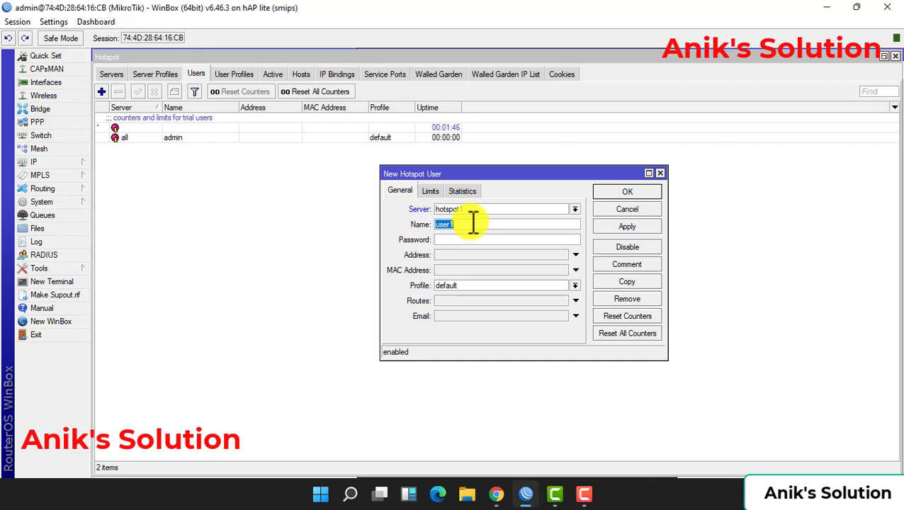
{"action": "type", "text": "anik"}
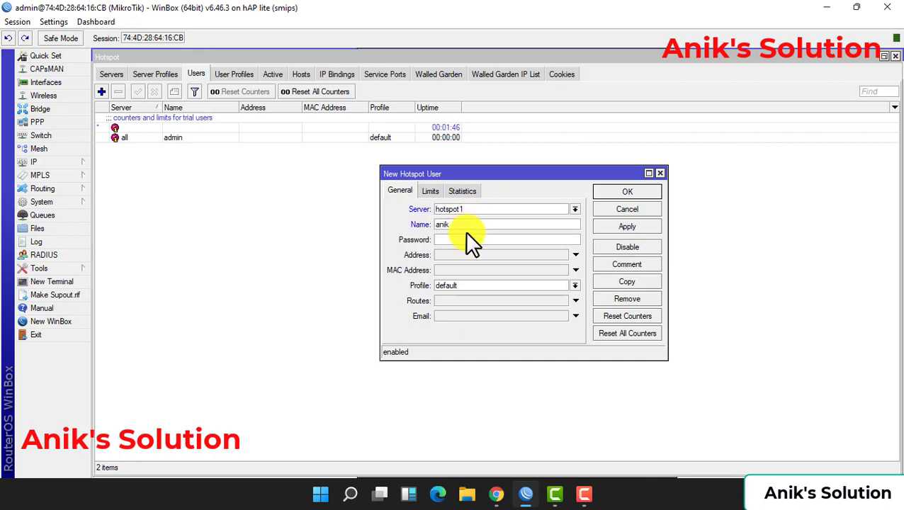
{"action": "left_click", "coordinate": [468, 241]}
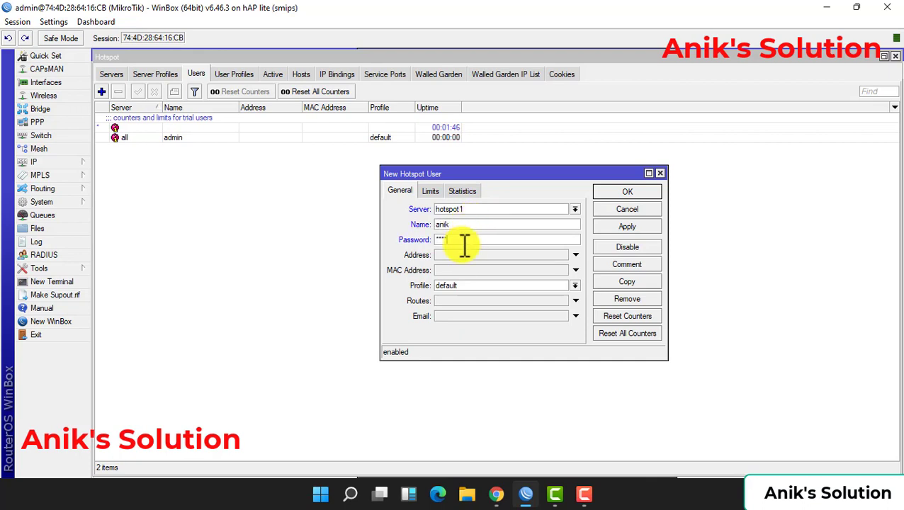
{"action": "left_click", "coordinate": [480, 284]}
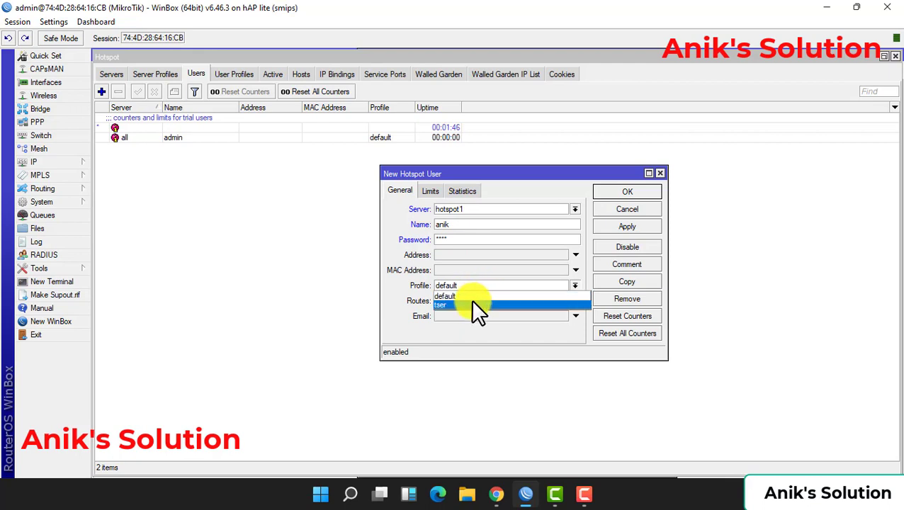
{"action": "left_click", "coordinate": [470, 300]}
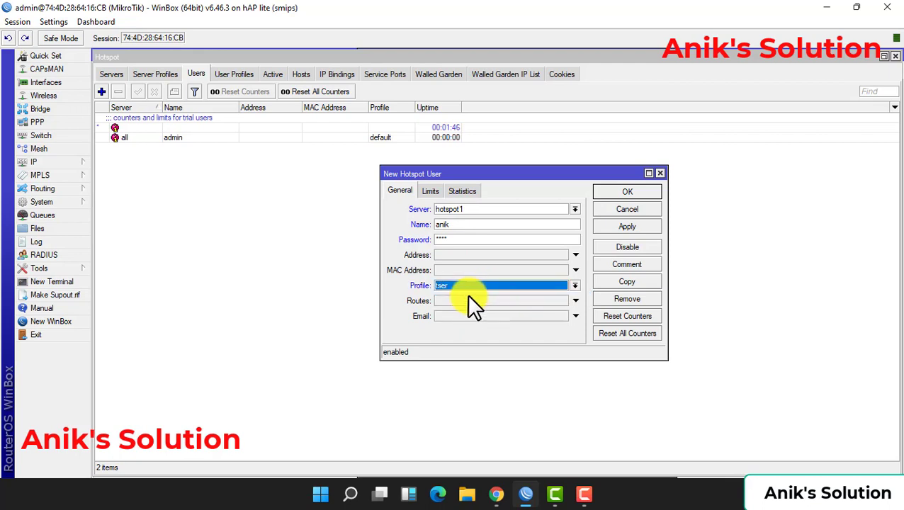
{"action": "left_click", "coordinate": [638, 225]}
{"action": "left_click", "coordinate": [624, 190]}
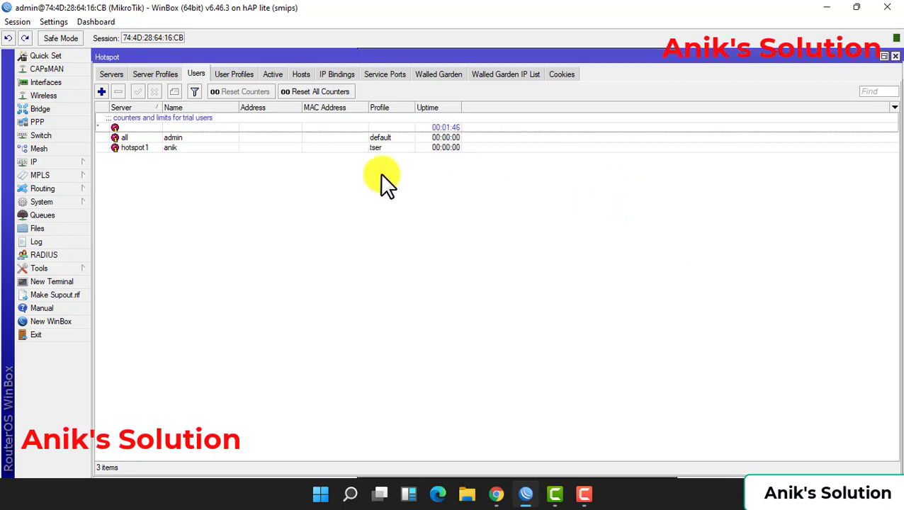
Check hsprof1 in Server Profiles, then return to the Servers list showing hotspot1
{"action": "left_click", "coordinate": [154, 75]}
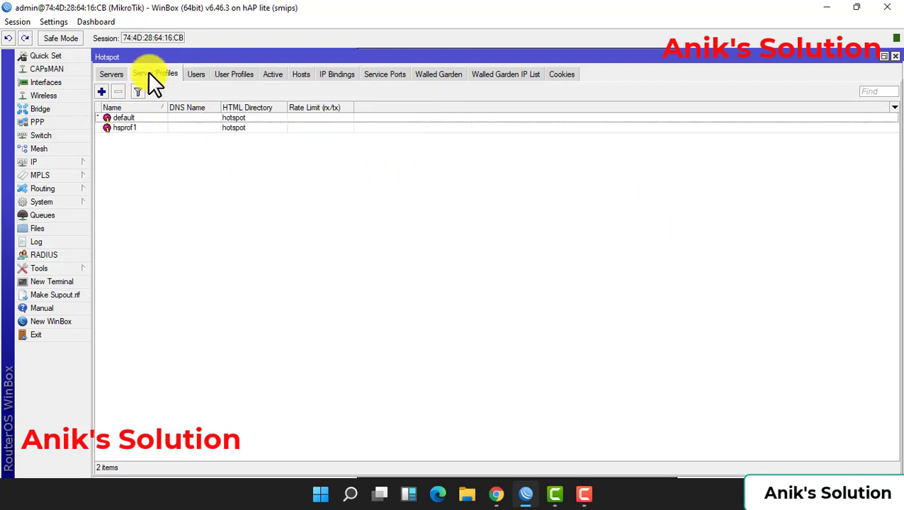
{"action": "double_click", "coordinate": [130, 127]}
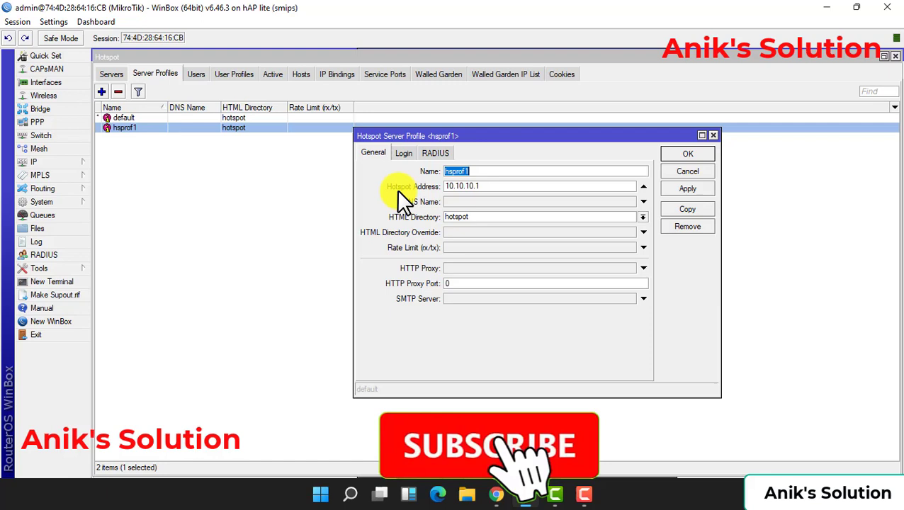
{"action": "left_click", "coordinate": [687, 154]}
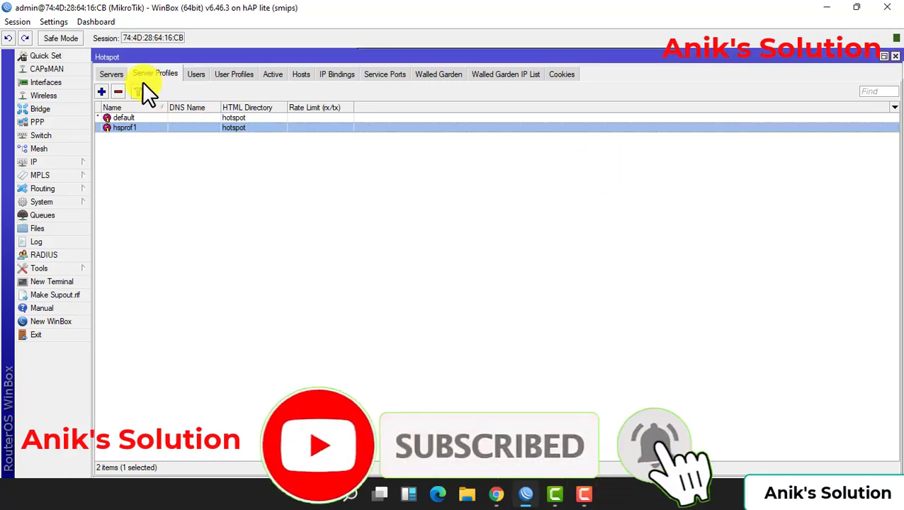
{"action": "left_click", "coordinate": [113, 75]}
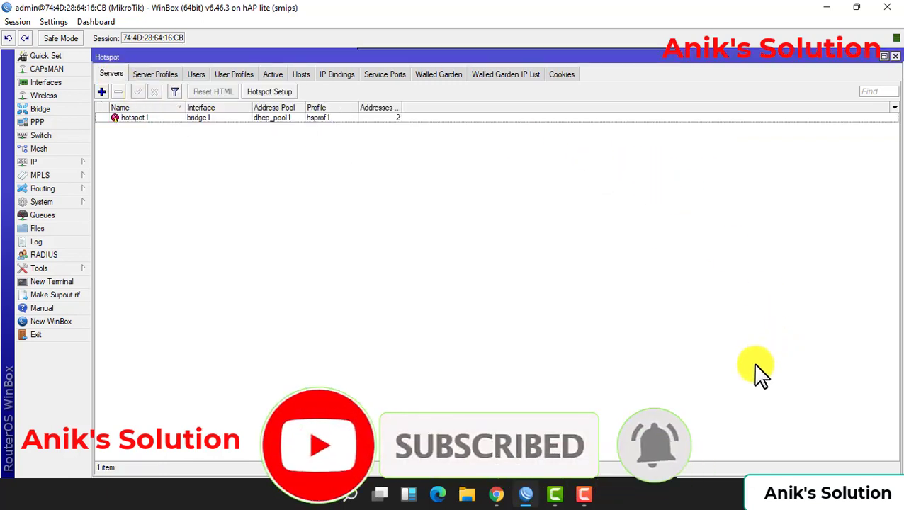
Try connecting the PC to the open AnikSolution Wi-Fi network
{"action": "left_click", "coordinate": [786, 489]}
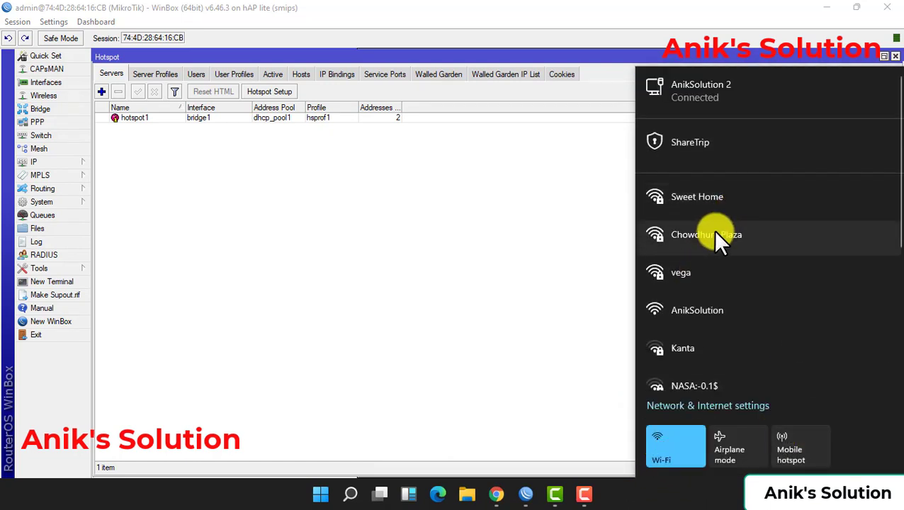
{"action": "scroll", "coordinate": [713, 255], "scroll_direction": "down", "scroll_amount": 1}
{"action": "scroll", "coordinate": [706, 267], "scroll_direction": "down", "scroll_amount": 1}
{"action": "left_click", "coordinate": [691, 262]}
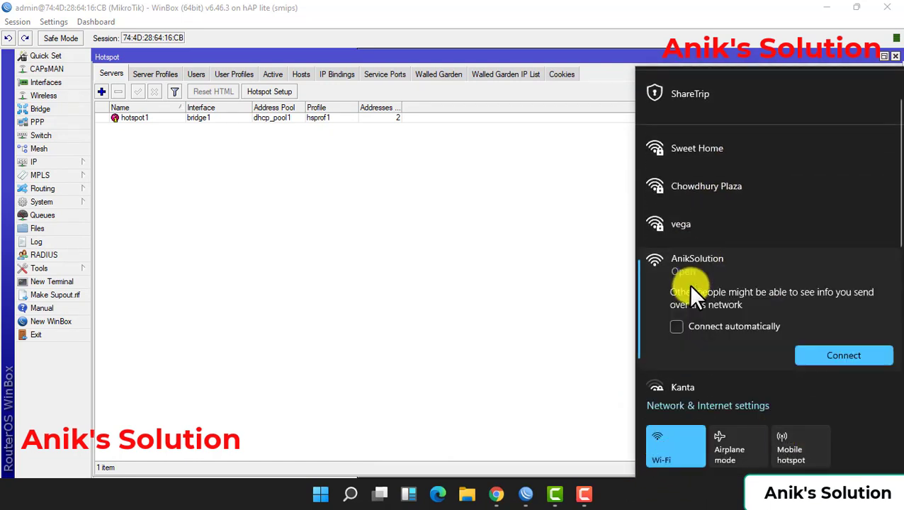
{"action": "left_click", "coordinate": [696, 327]}
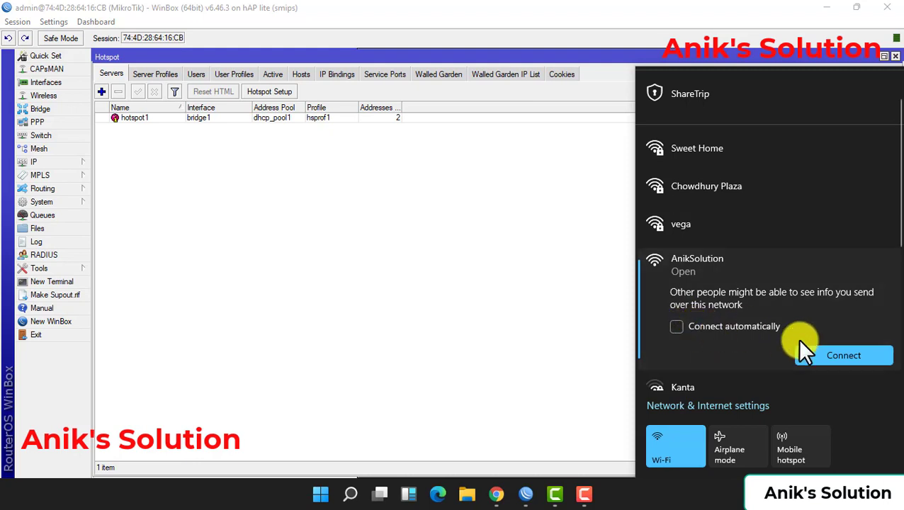
{"action": "left_click", "coordinate": [826, 356]}
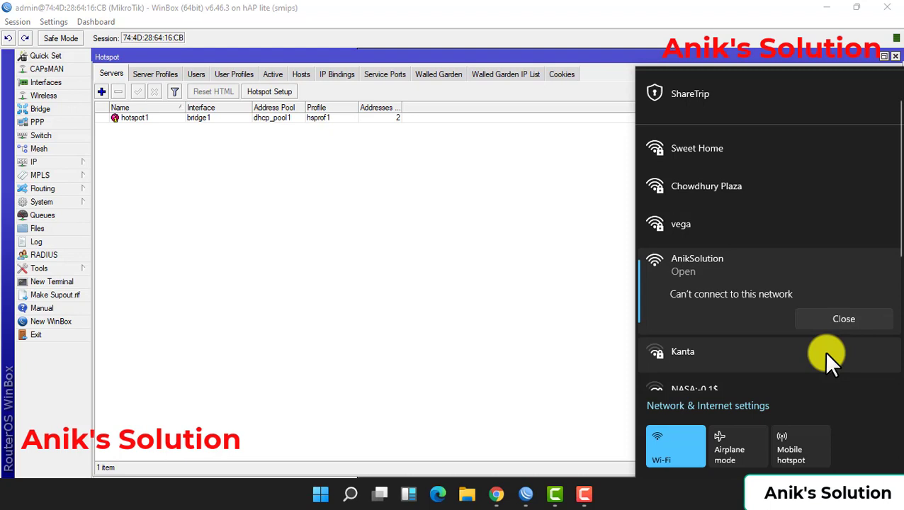
Dismiss the failed-connection error and connect to the open AnikSolution 2 network
{"action": "left_click", "coordinate": [820, 320]}
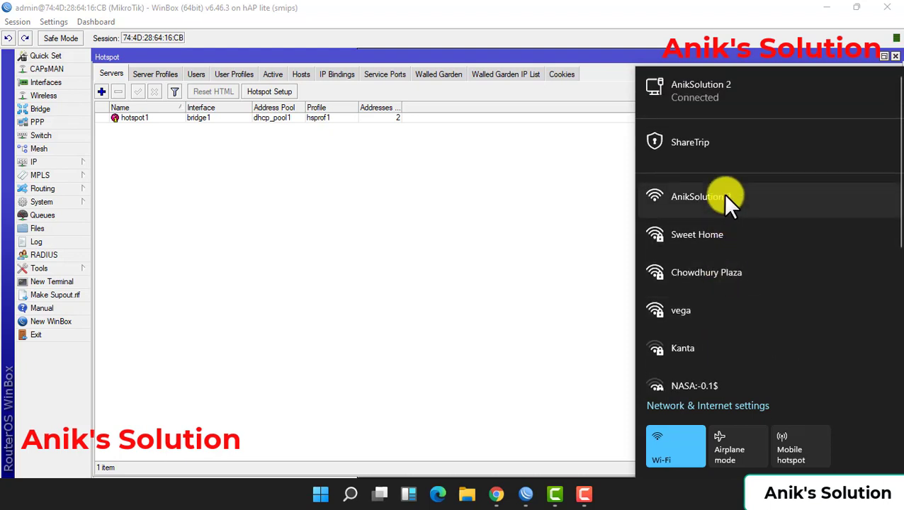
{"action": "left_click", "coordinate": [722, 195]}
{"action": "left_click", "coordinate": [823, 291]}
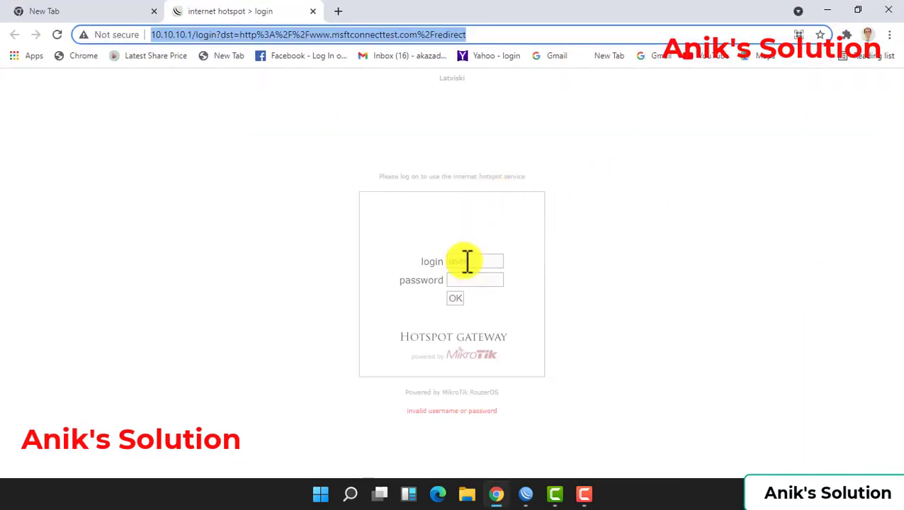
Log in on the hotspot portal at 10.10.10.1 with the new user's name and password
{"action": "double_click", "coordinate": [474, 261]}
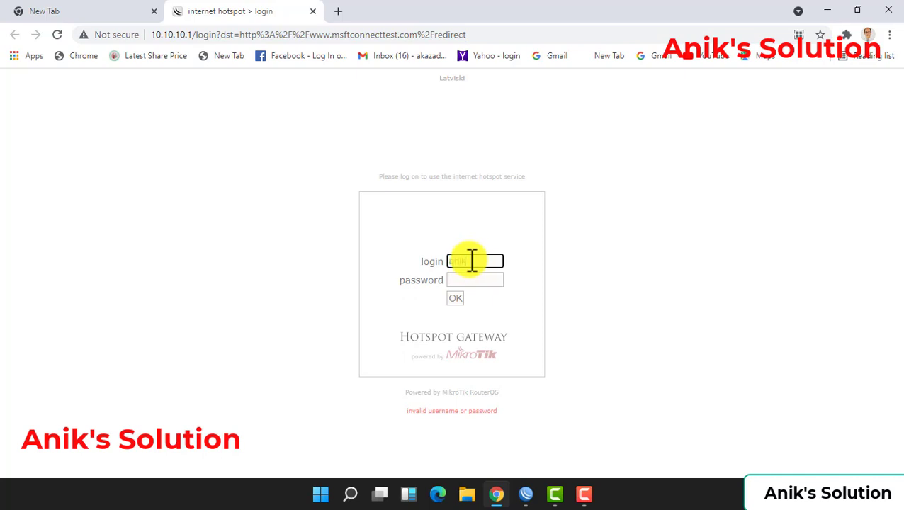
{"action": "left_click", "coordinate": [471, 278]}
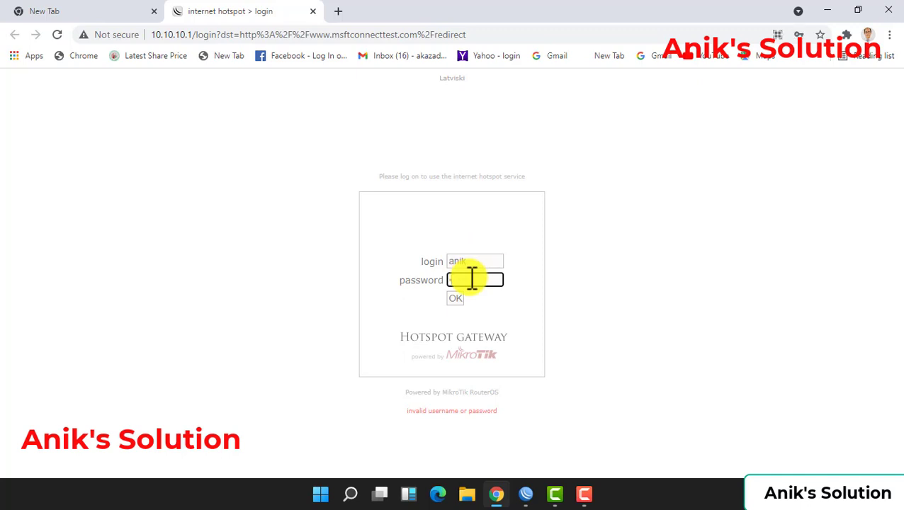
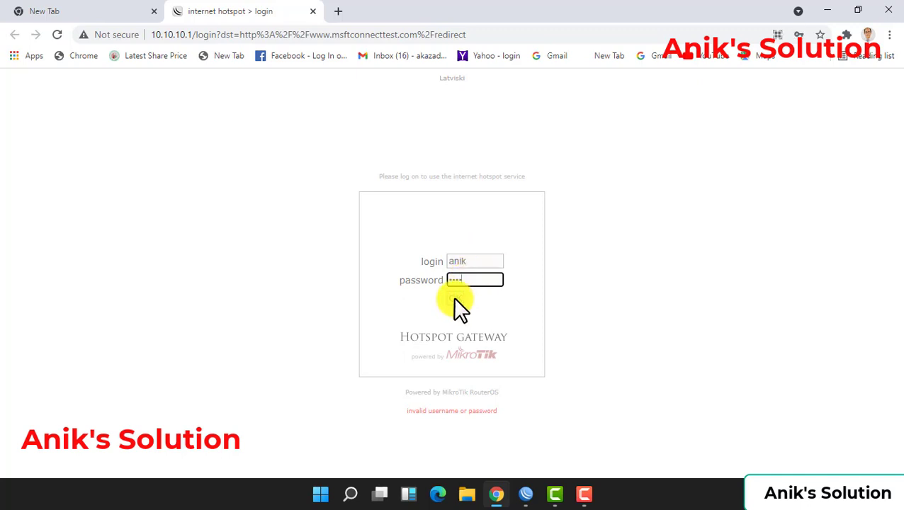
{"action": "left_click", "coordinate": [455, 299]}
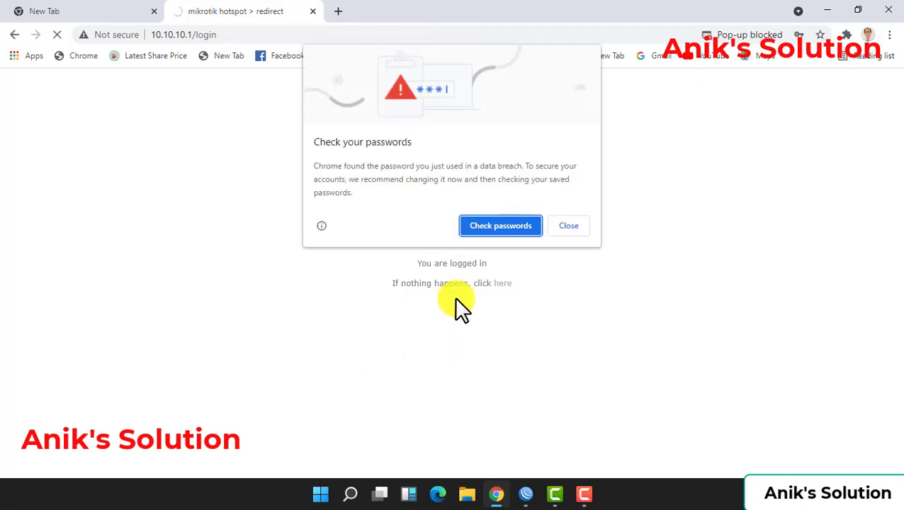
Dismiss the password breach warning, close the MSN page, and return to WinBox
{"action": "left_click", "coordinate": [575, 225]}
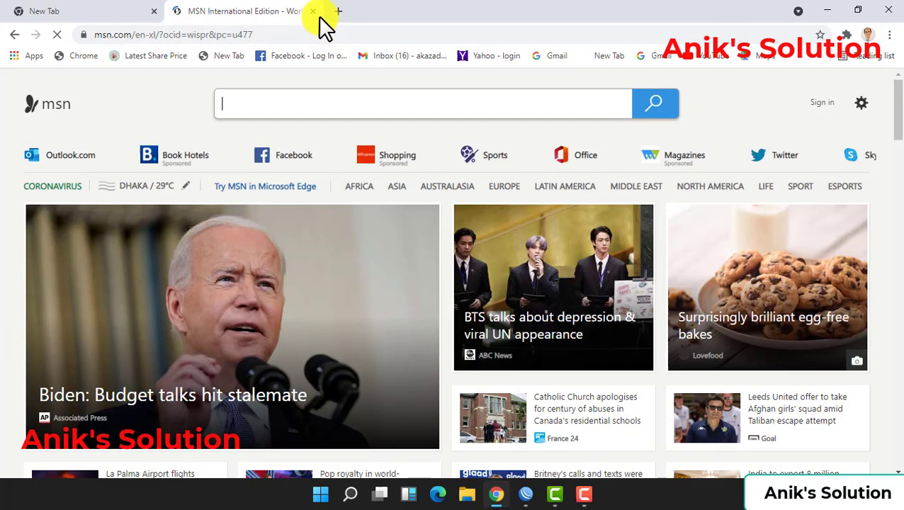
{"action": "left_click", "coordinate": [314, 11]}
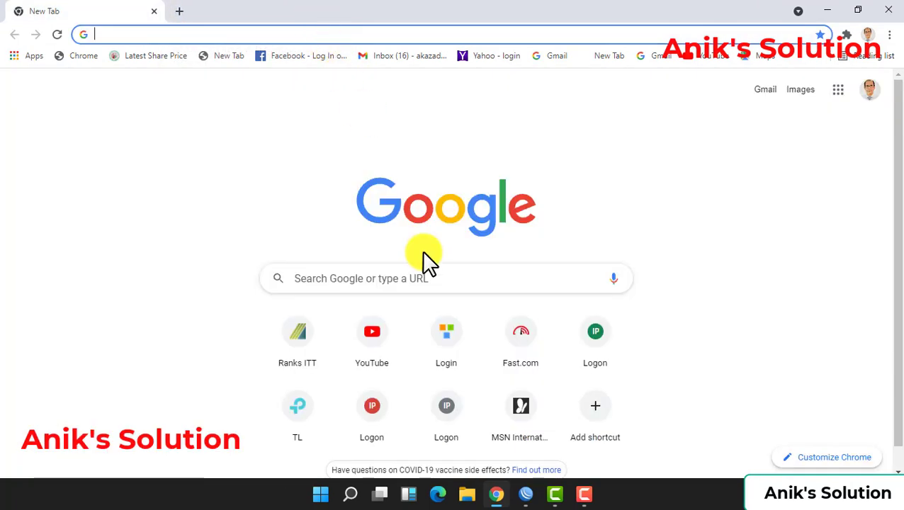
{"action": "left_click", "coordinate": [526, 494]}
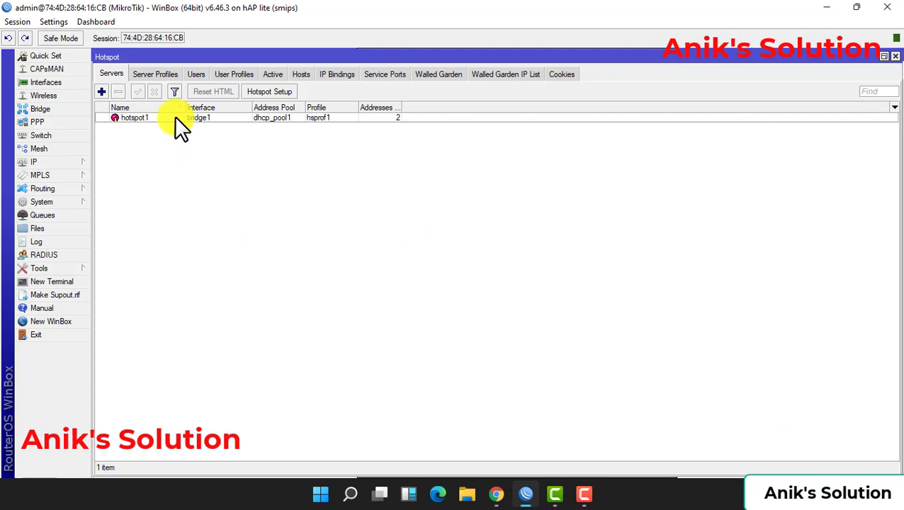
Open the hotspot user's settings and clear Limit Uptime on the Limits tab
{"action": "left_click", "coordinate": [196, 75]}
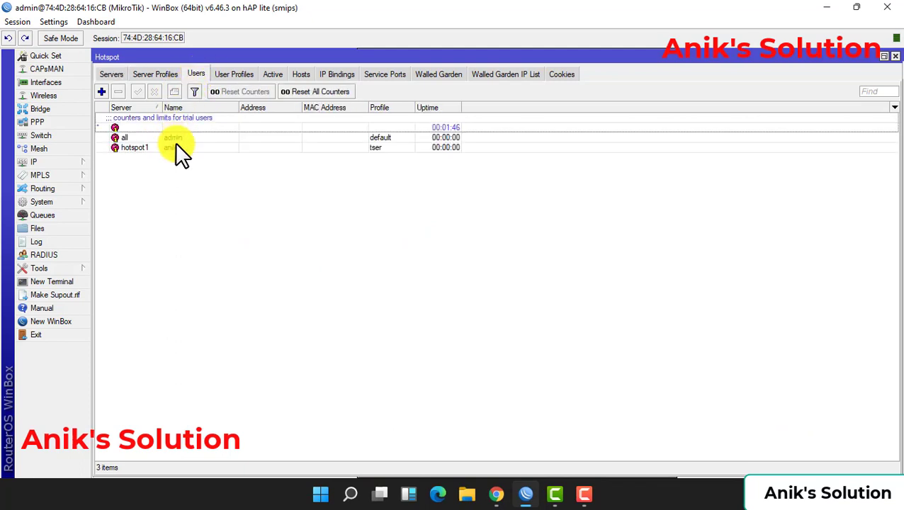
{"action": "double_click", "coordinate": [177, 147]}
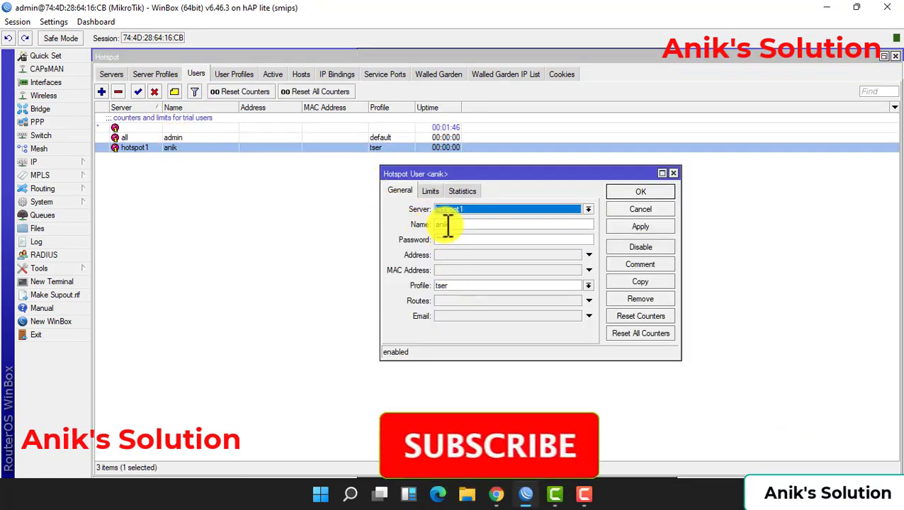
{"action": "left_click", "coordinate": [430, 191]}
{"action": "left_click", "coordinate": [464, 209]}
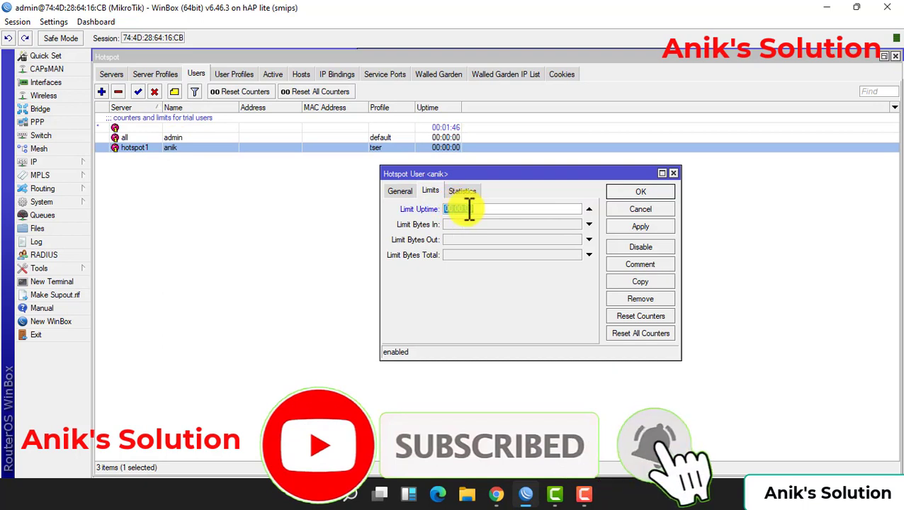
{"action": "left_click", "coordinate": [589, 209]}
Check the user's traffic statistics still at 0 B, confirm the settings, and return to Chrome
{"action": "left_click", "coordinate": [463, 190]}
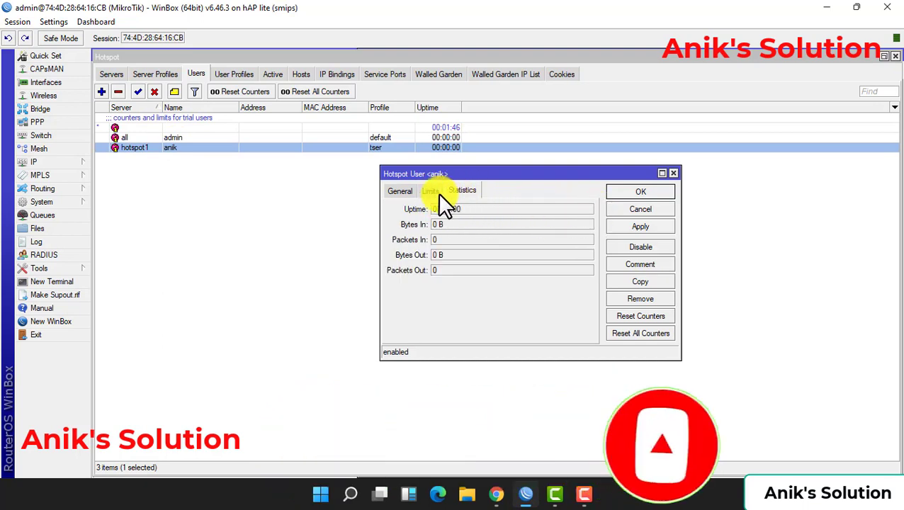
{"action": "left_click", "coordinate": [401, 191]}
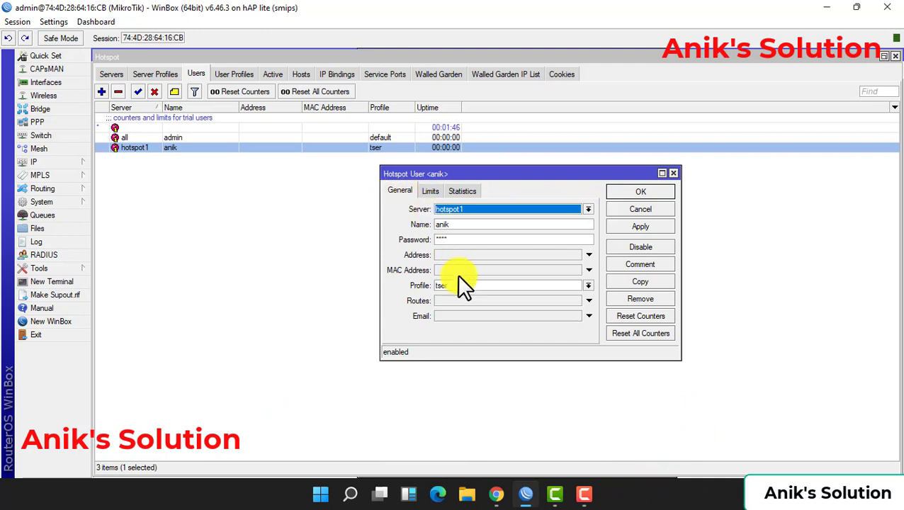
{"action": "left_click", "coordinate": [637, 190]}
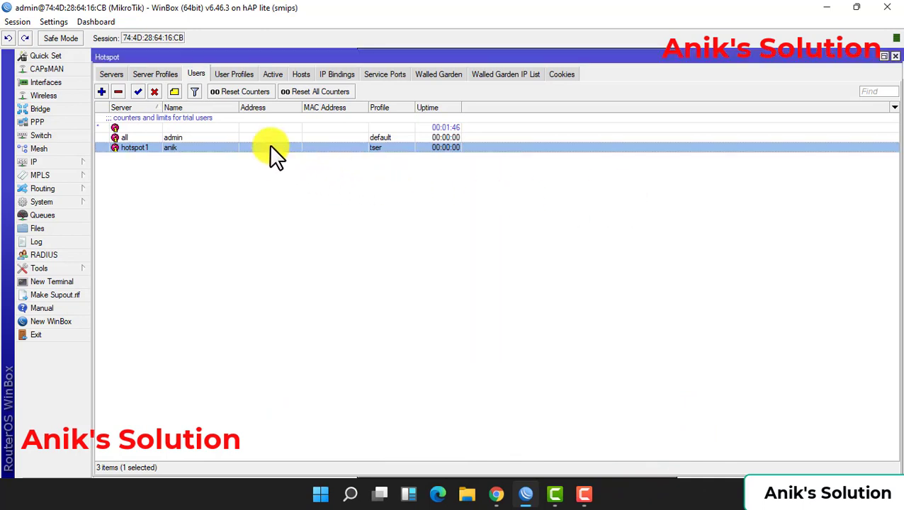
{"action": "left_click", "coordinate": [496, 494]}
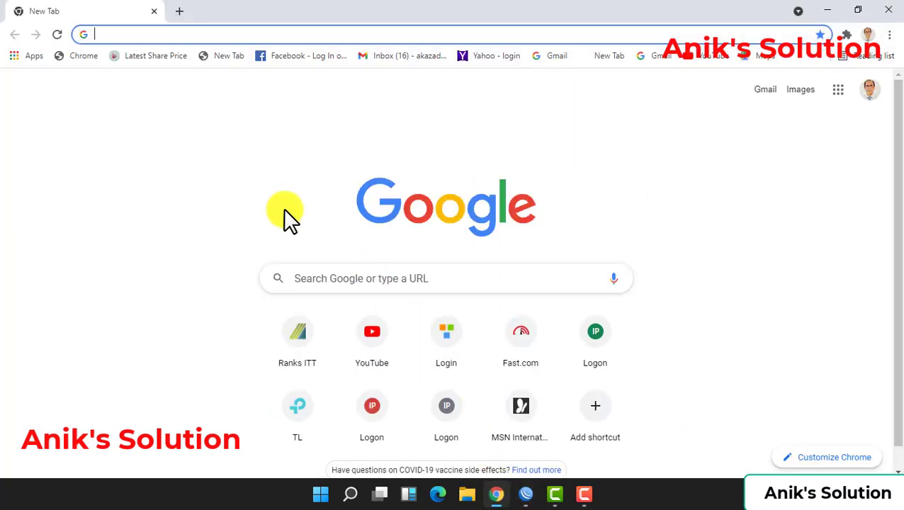
Load fast.com in Chrome to start the speed test, then go back to WinBox
{"action": "left_click", "coordinate": [204, 34]}
{"action": "type", "text": "fast"}
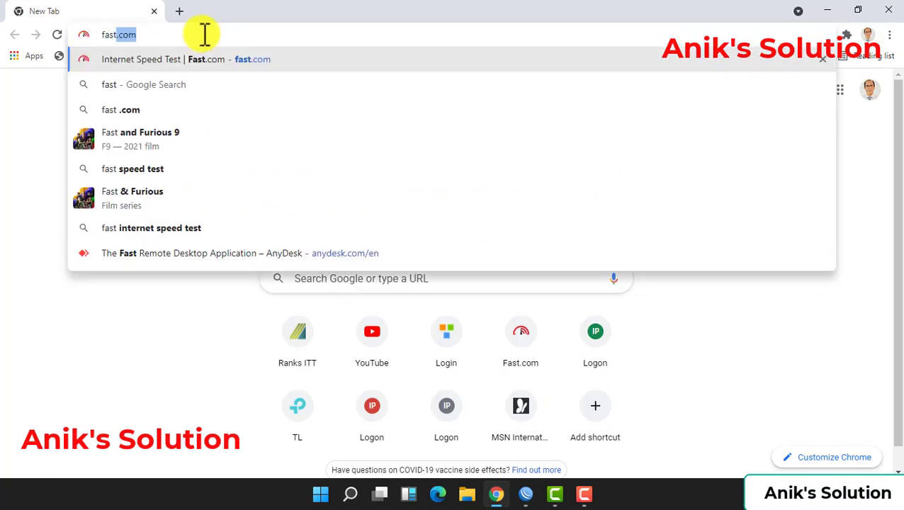
{"action": "key", "text": "Return"}
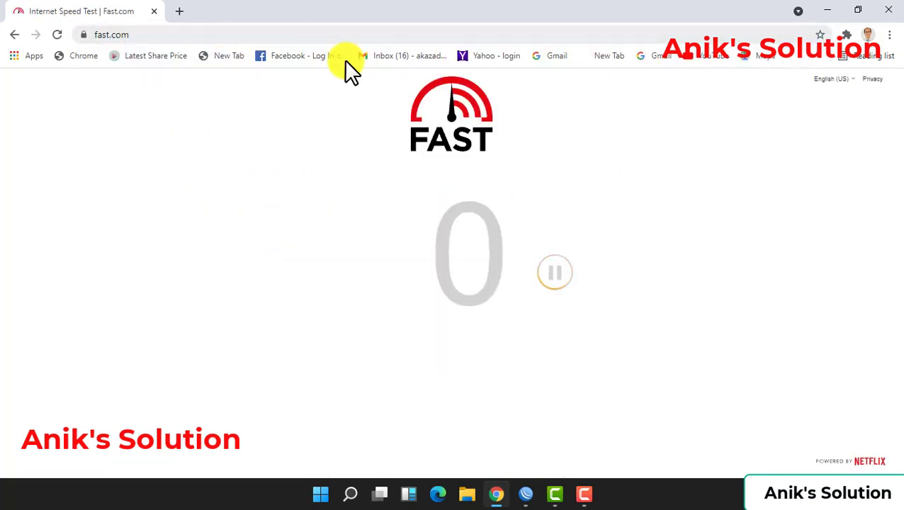
{"action": "left_click", "coordinate": [528, 494]}
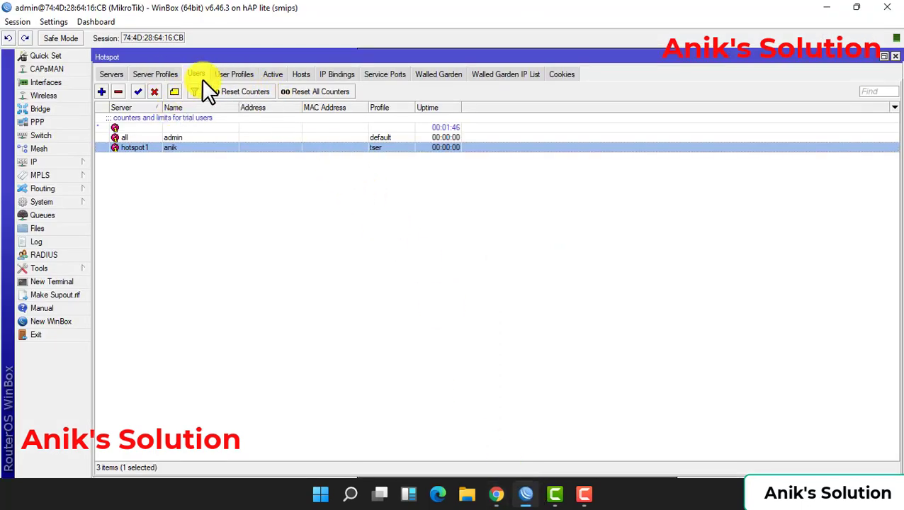
Show the tser profile's 1M/1M rate limit and check Fast.com reading about 940 Kbps
{"action": "left_click", "coordinate": [228, 75]}
{"action": "double_click", "coordinate": [166, 127]}
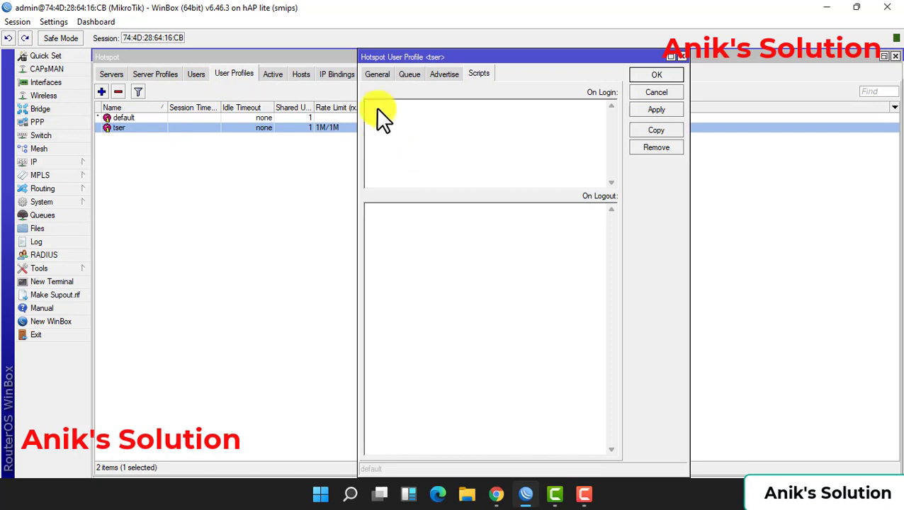
{"action": "left_click", "coordinate": [378, 73]}
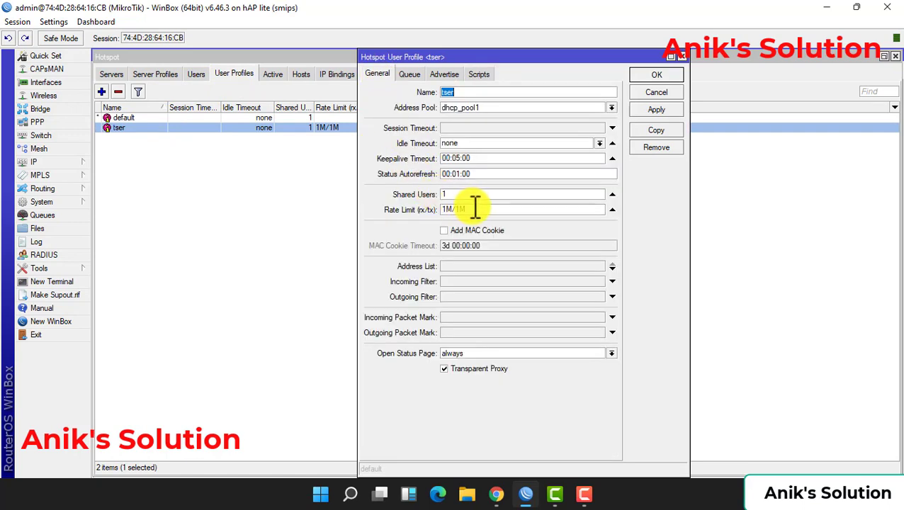
{"action": "left_click", "coordinate": [499, 494]}
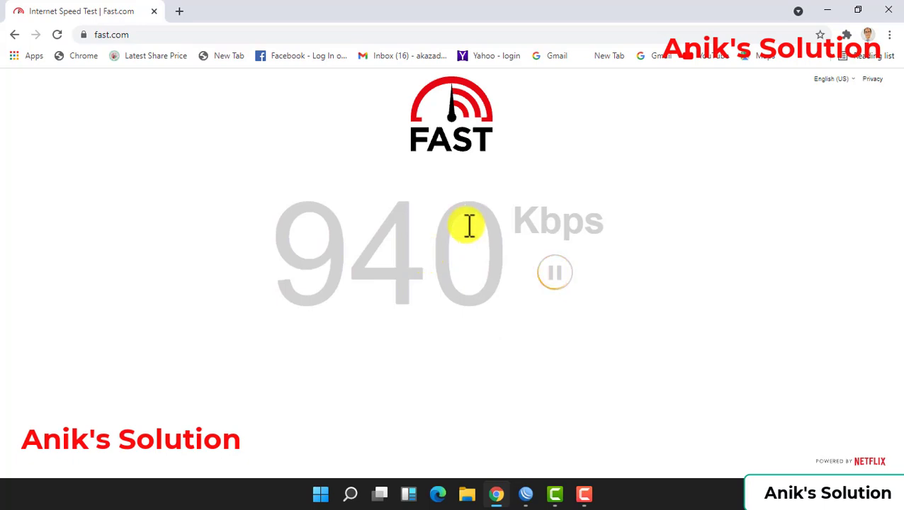
Close Chrome and the profile dialog, then show the Active session from 10.10.10.252
{"action": "left_click", "coordinate": [888, 10]}
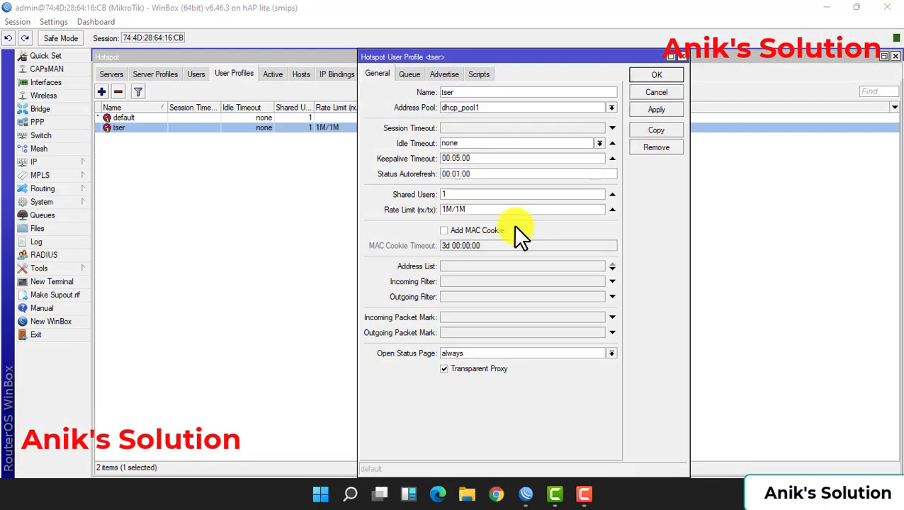
{"action": "left_click", "coordinate": [647, 91]}
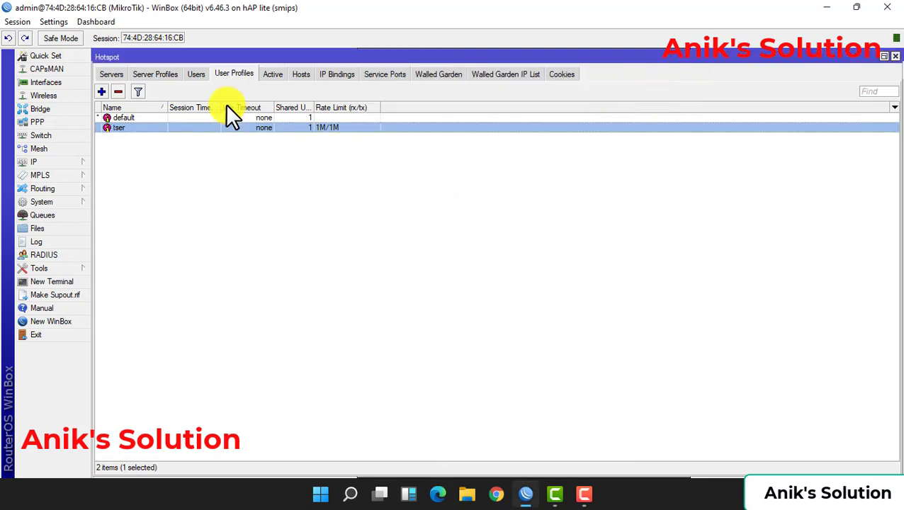
{"action": "left_click", "coordinate": [112, 71]}
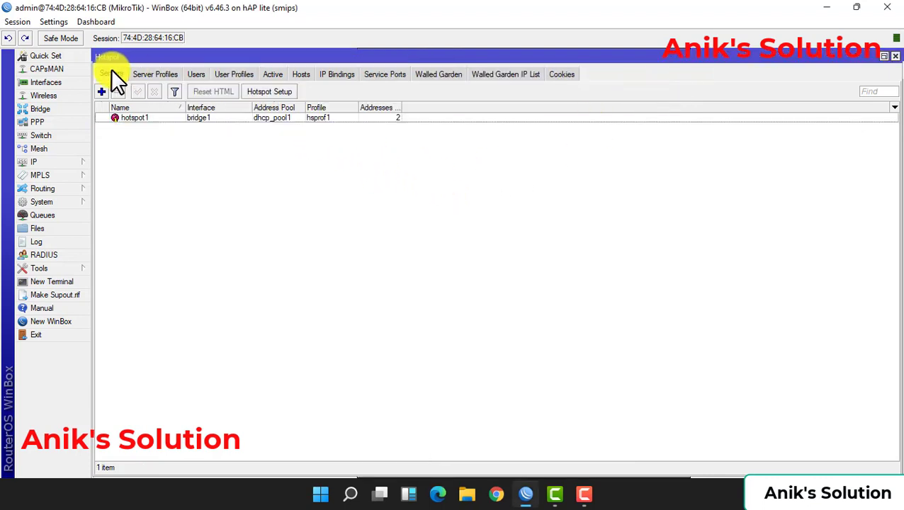
{"action": "left_click", "coordinate": [158, 74]}
{"action": "left_click", "coordinate": [197, 74]}
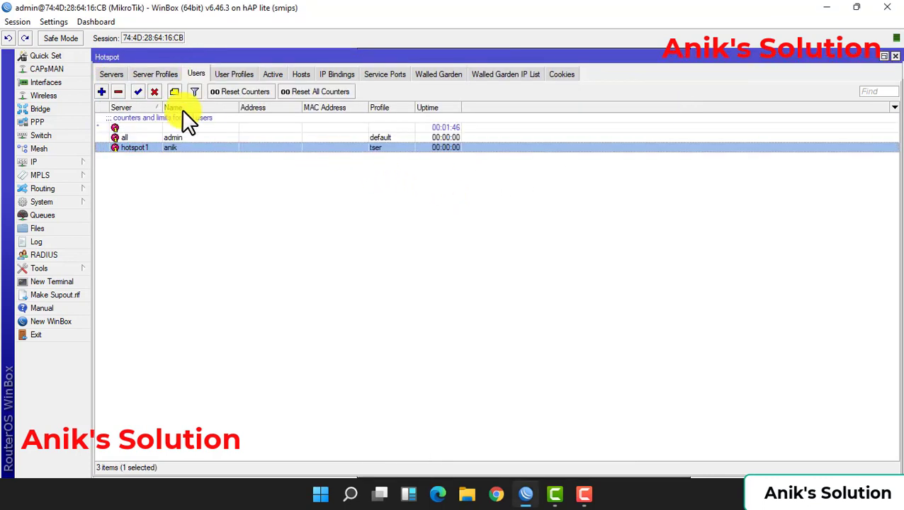
{"action": "left_click", "coordinate": [234, 73]}
{"action": "left_click", "coordinate": [270, 75]}
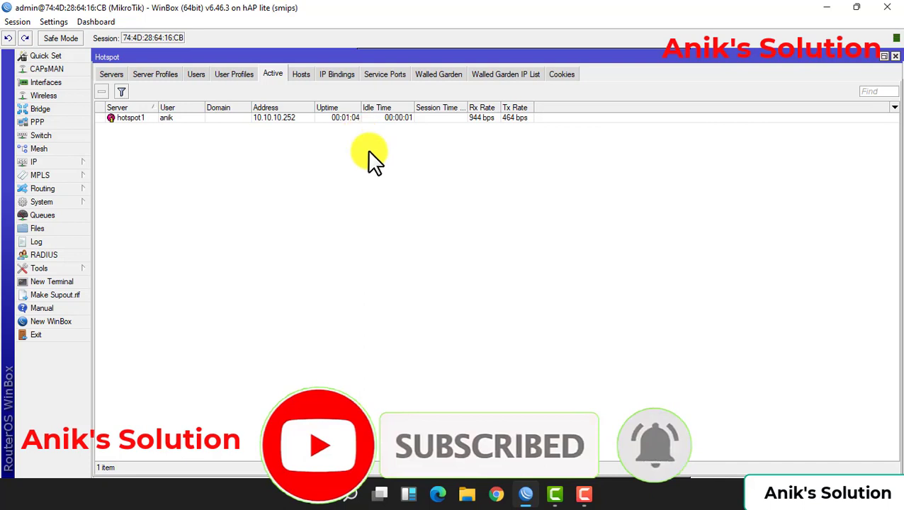
{"action": "left_click", "coordinate": [496, 494]}
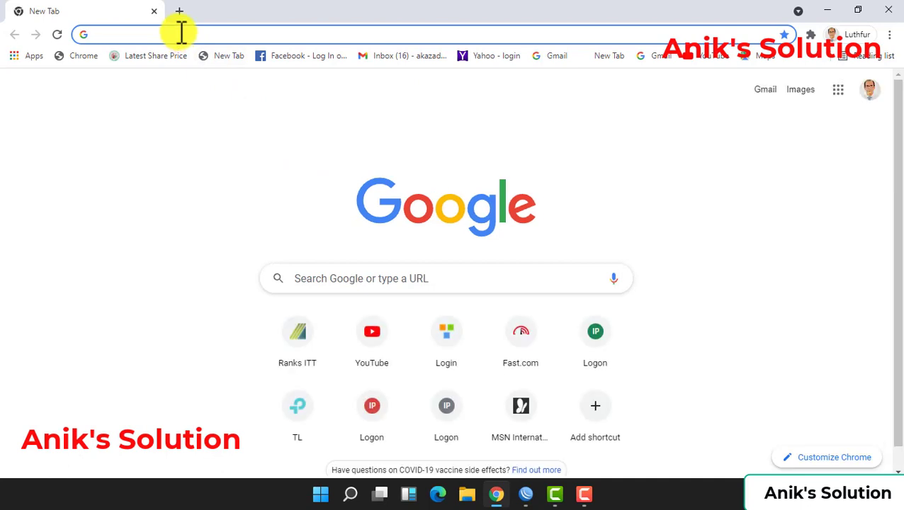
Replace Chrome's old tab with a single empty new tab and minimize the browser
{"action": "type", "text": "h"}
{"action": "key", "text": "BackSpace"}
{"action": "key", "text": "BackSpace"}
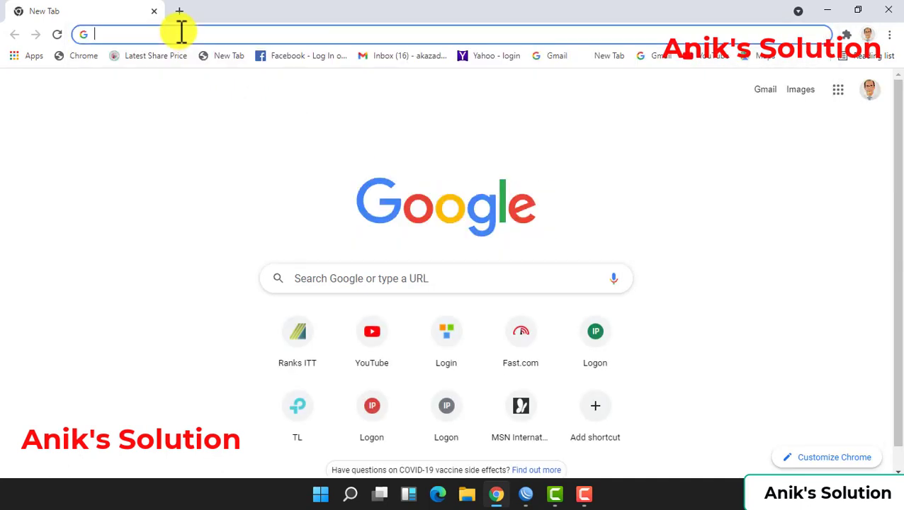
{"action": "left_click", "coordinate": [180, 11]}
{"action": "left_click", "coordinate": [154, 10]}
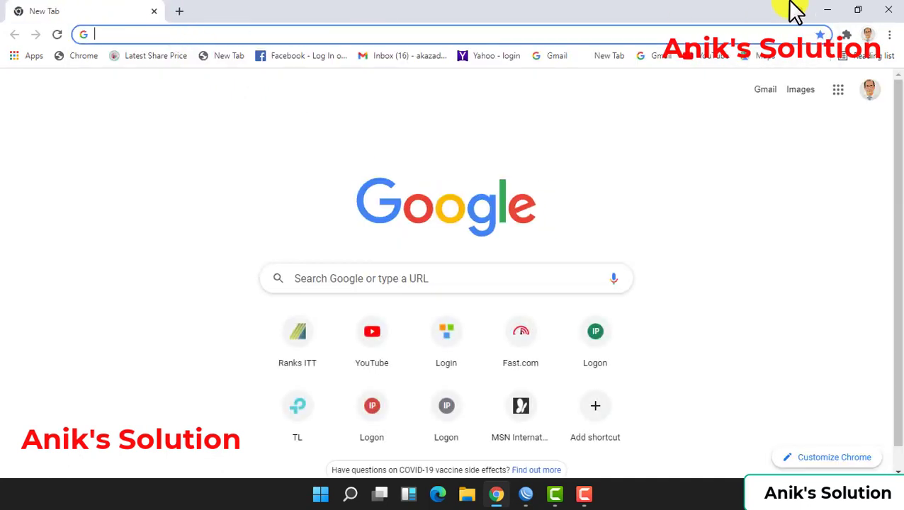
{"action": "left_click", "coordinate": [826, 10]}
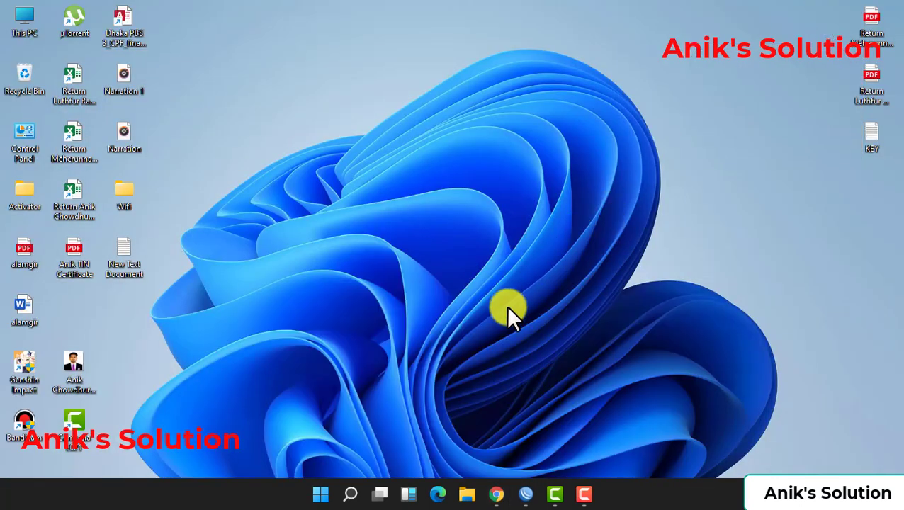